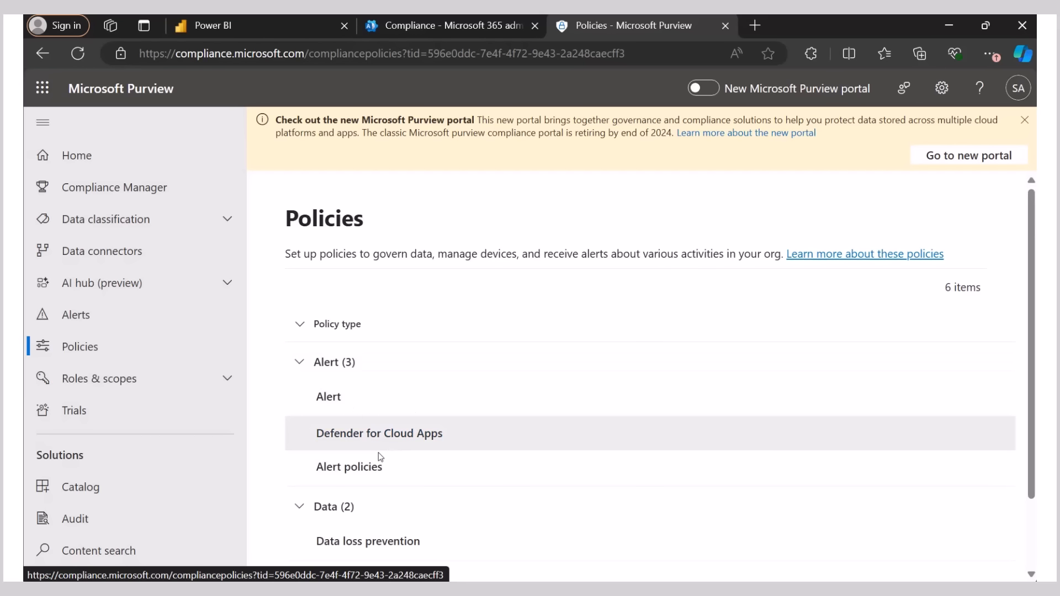
Look over the policy types on the Policies page and go to the new Microsoft Purview portal.
scroll(323, 446, down, 2)
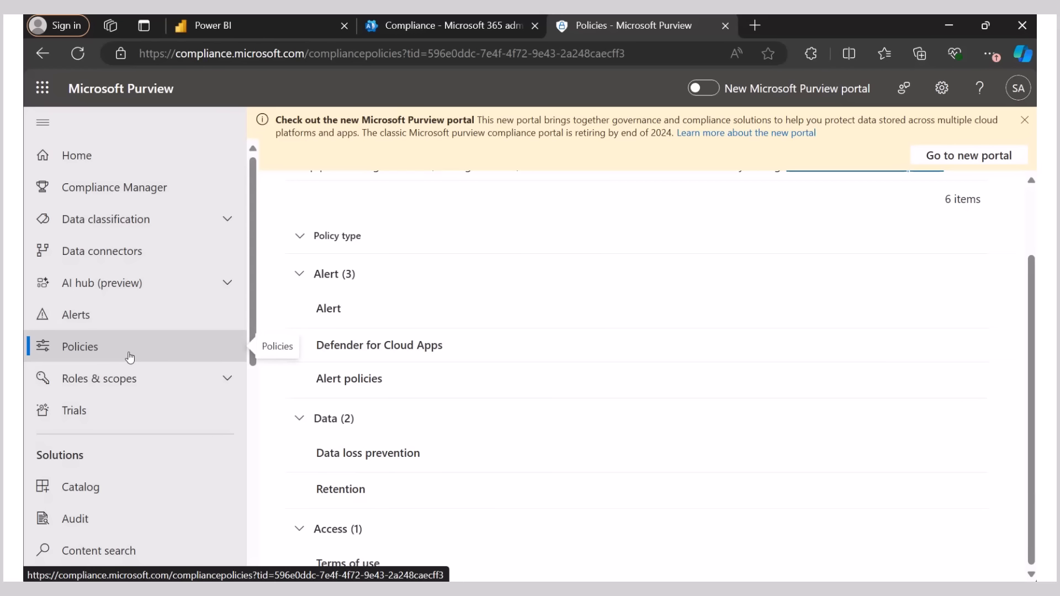
scroll(495, 320, up, 2)
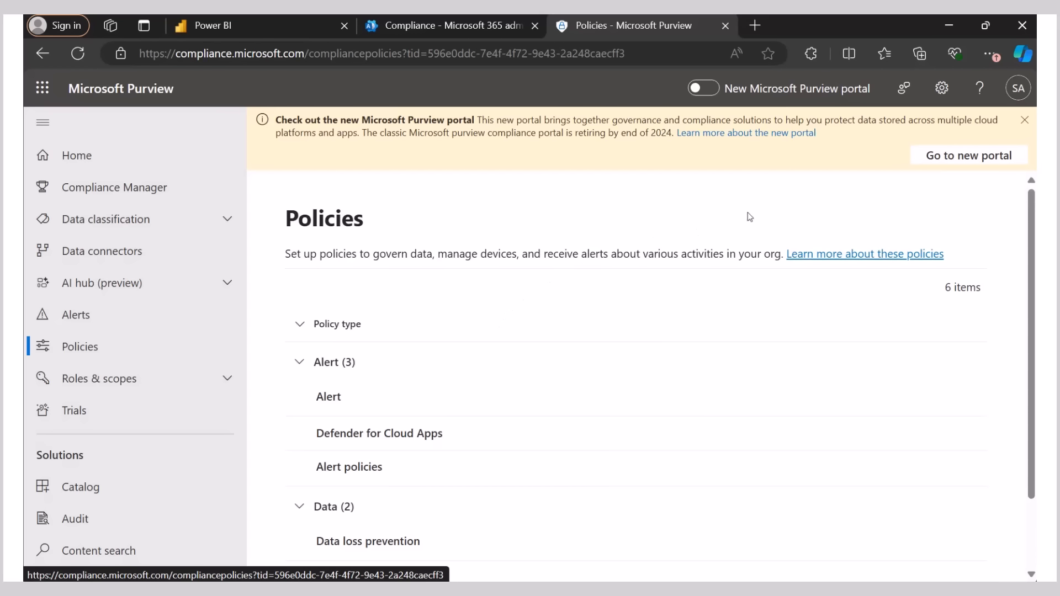
click(978, 160)
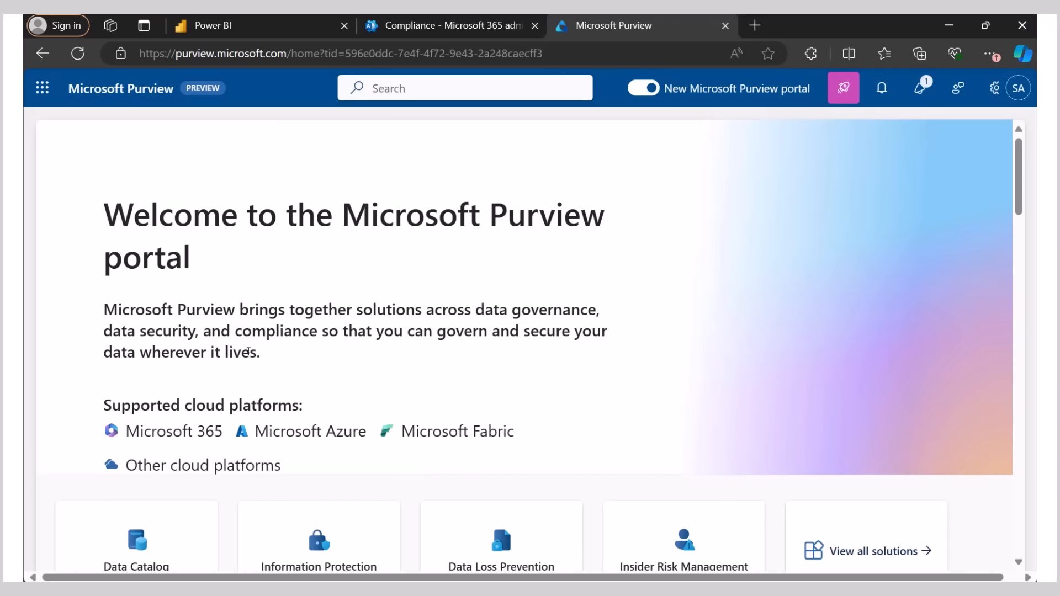
Review the new portal's home page and open the Information Protection solution.
scroll(473, 314, down, 12)
scroll(395, 320, up, 12)
scroll(389, 358, down, 7)
scroll(381, 370, up, 4)
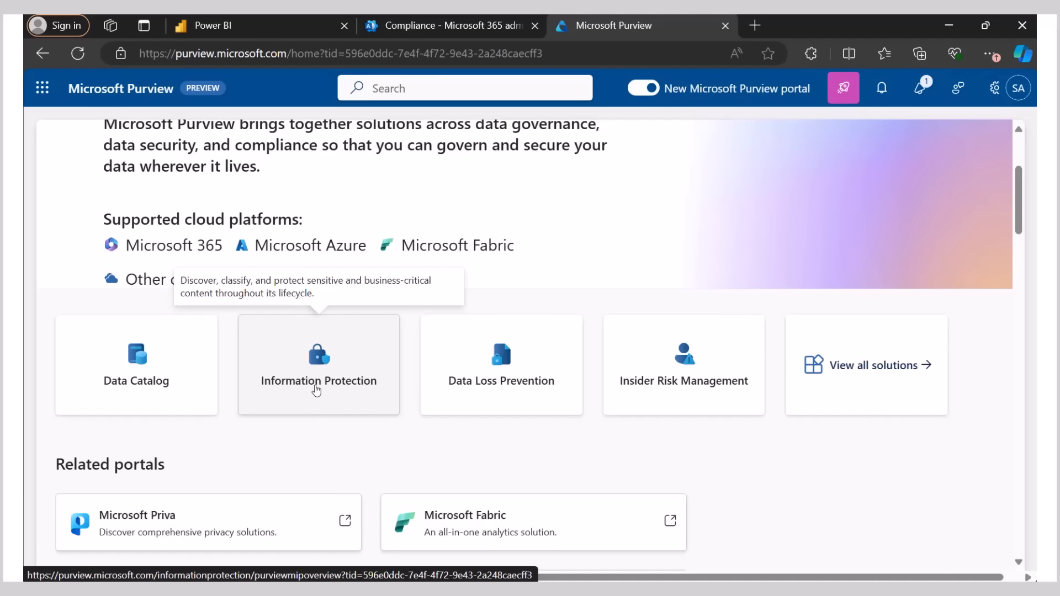
click(316, 389)
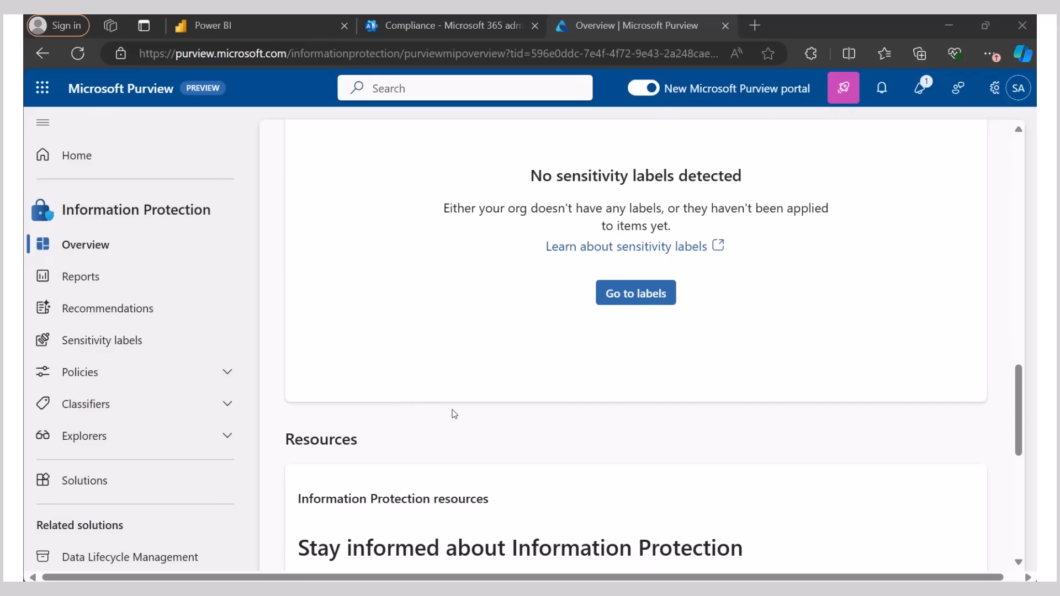
Switch to Power BI and open the admin portal's tenant settings.
click(207, 29)
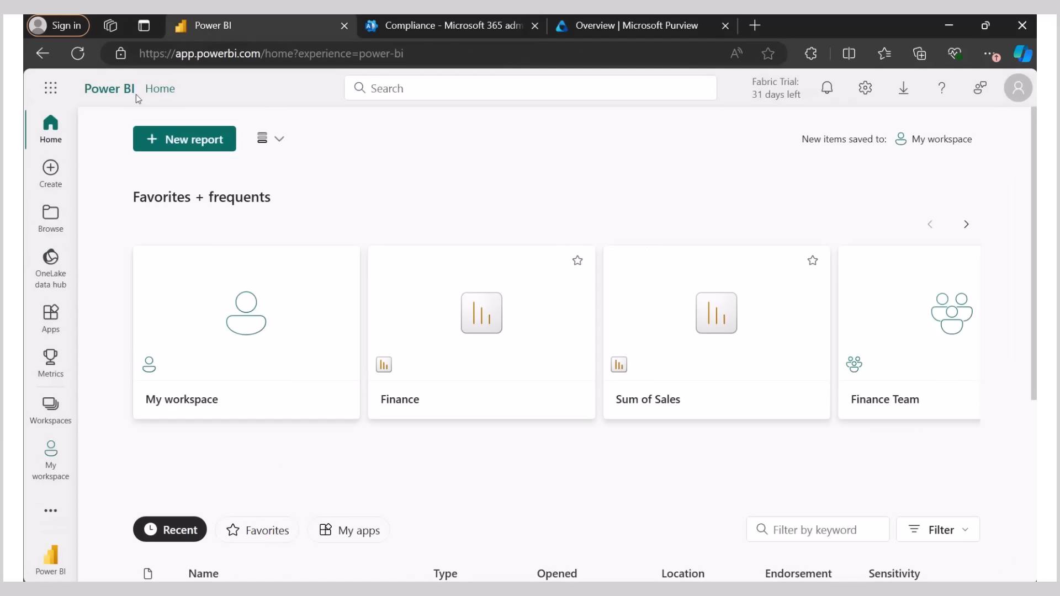
click(865, 88)
scroll(795, 464, down, 2)
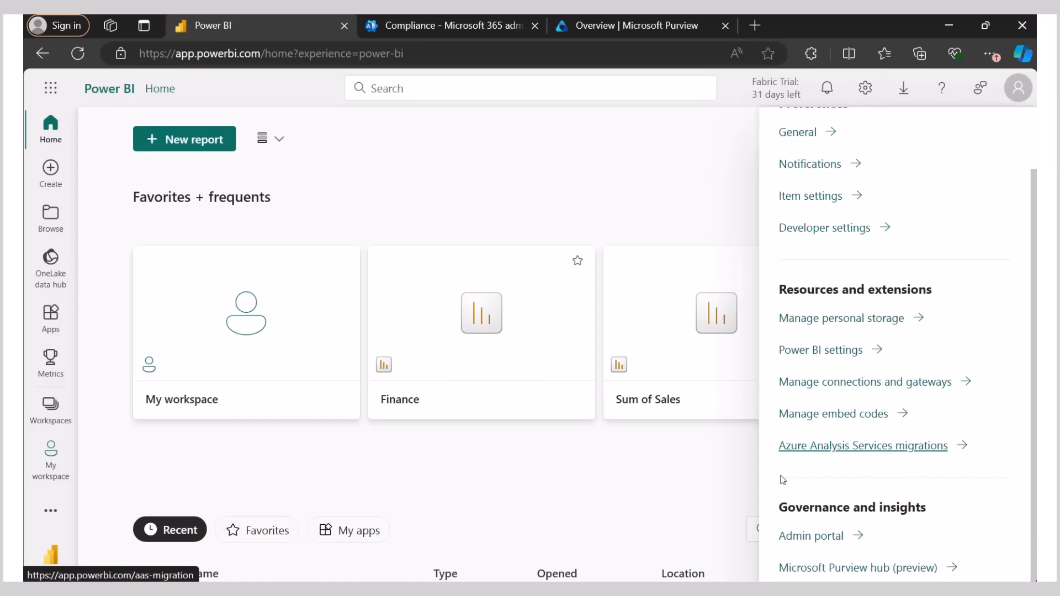
click(831, 537)
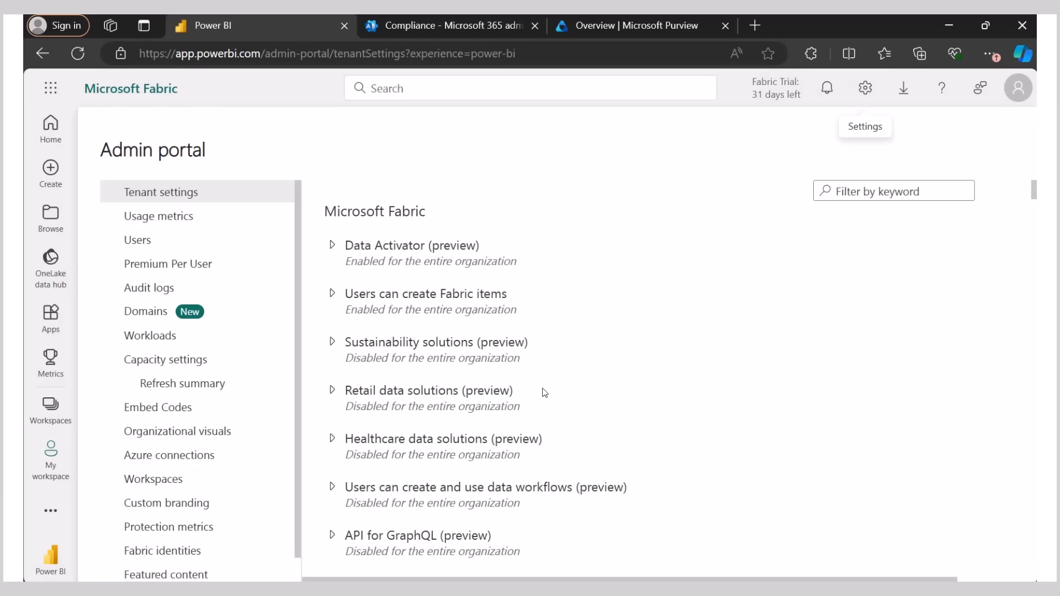
Try to enable "Allow users to apply sensitivity labels for content" for the entire organization, and dismiss the resulting message.
scroll(466, 336, down, 10)
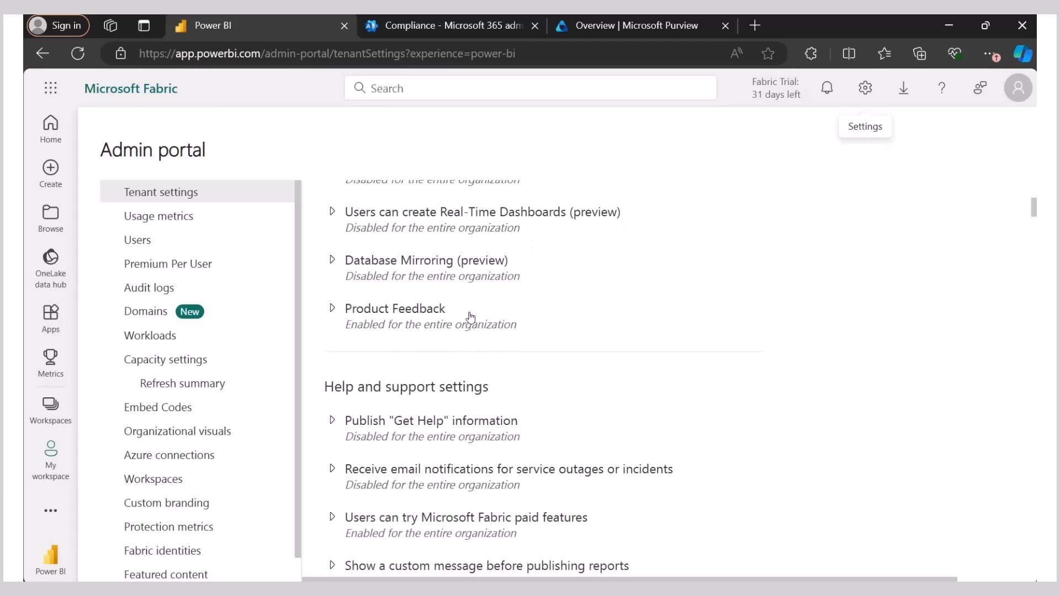
scroll(470, 315, down, 9)
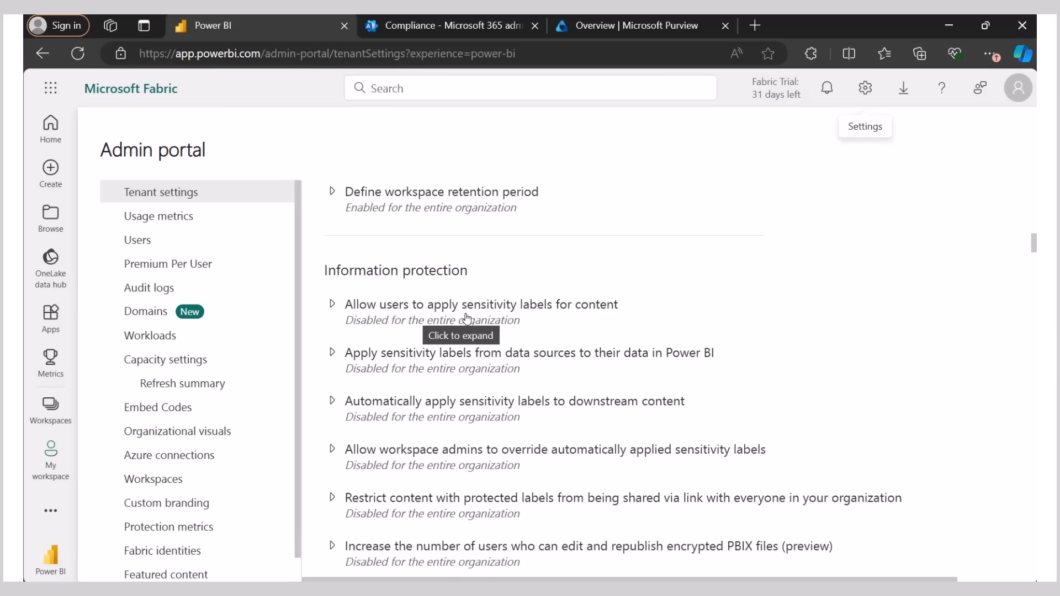
click(434, 313)
scroll(343, 358, down, 3)
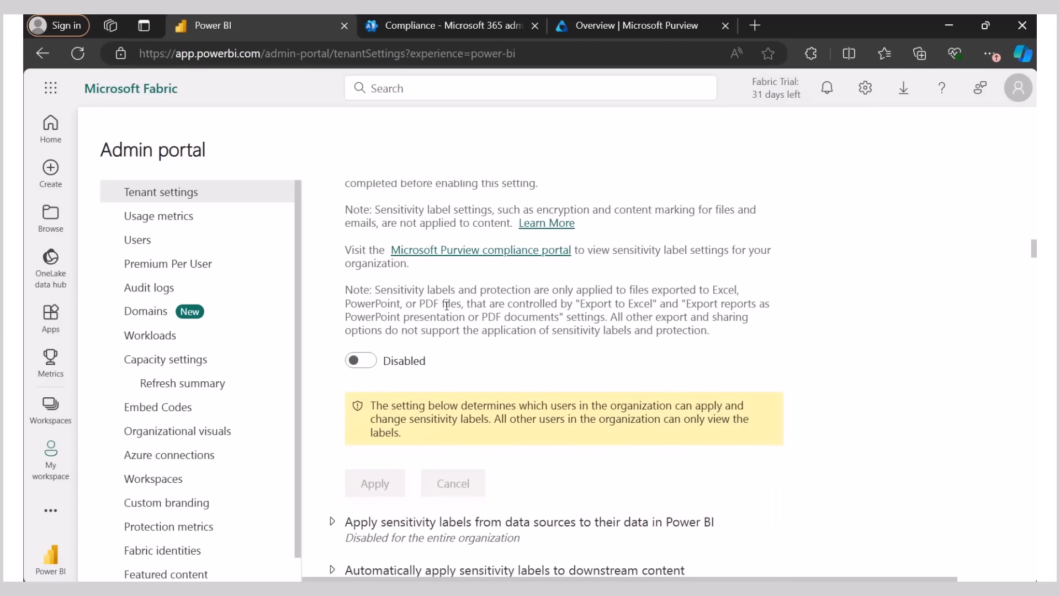
click(362, 362)
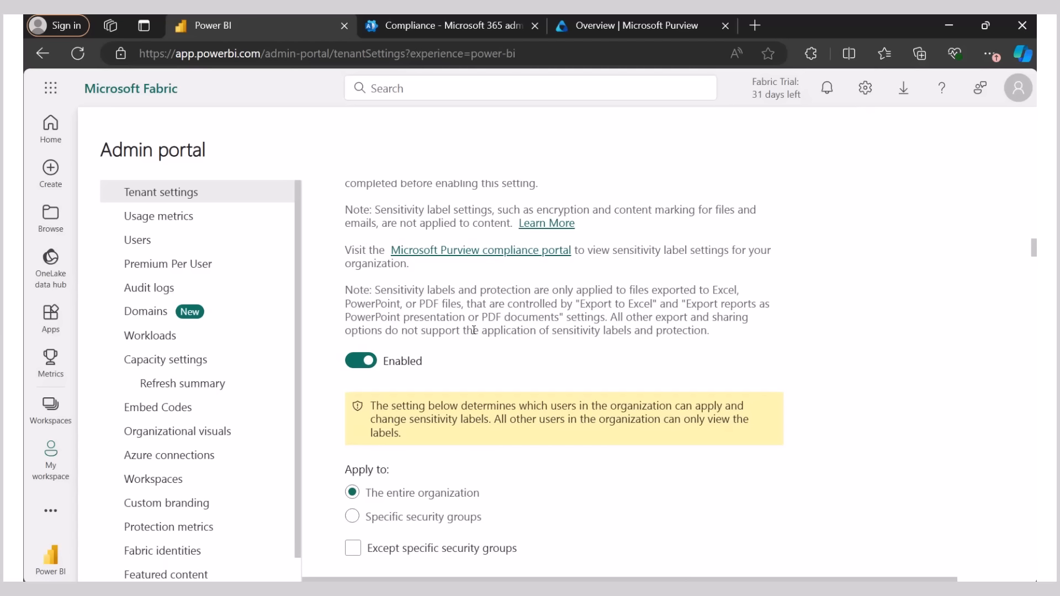
scroll(338, 383, down, 3)
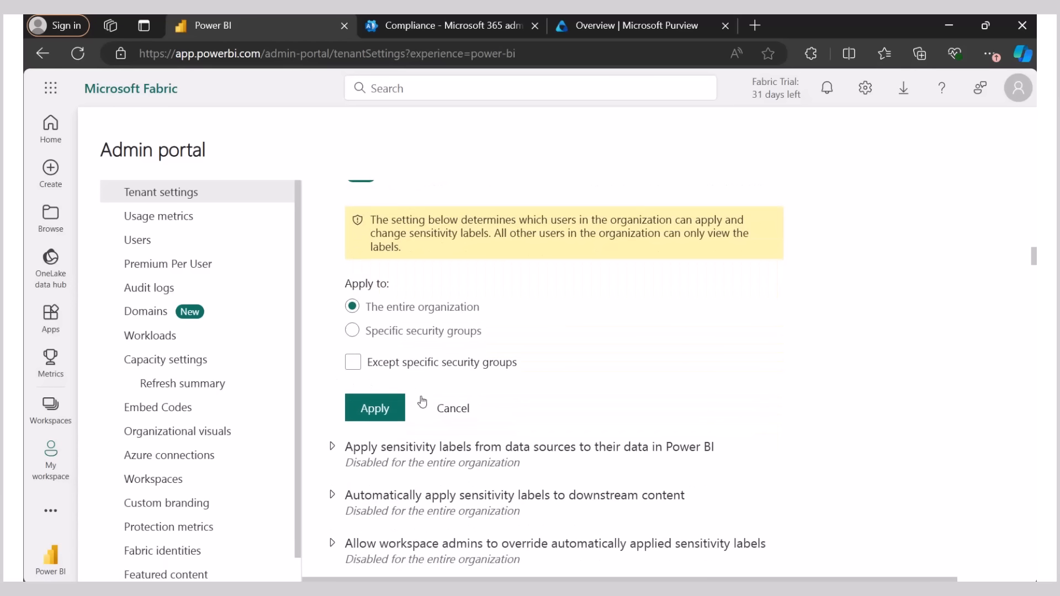
click(395, 409)
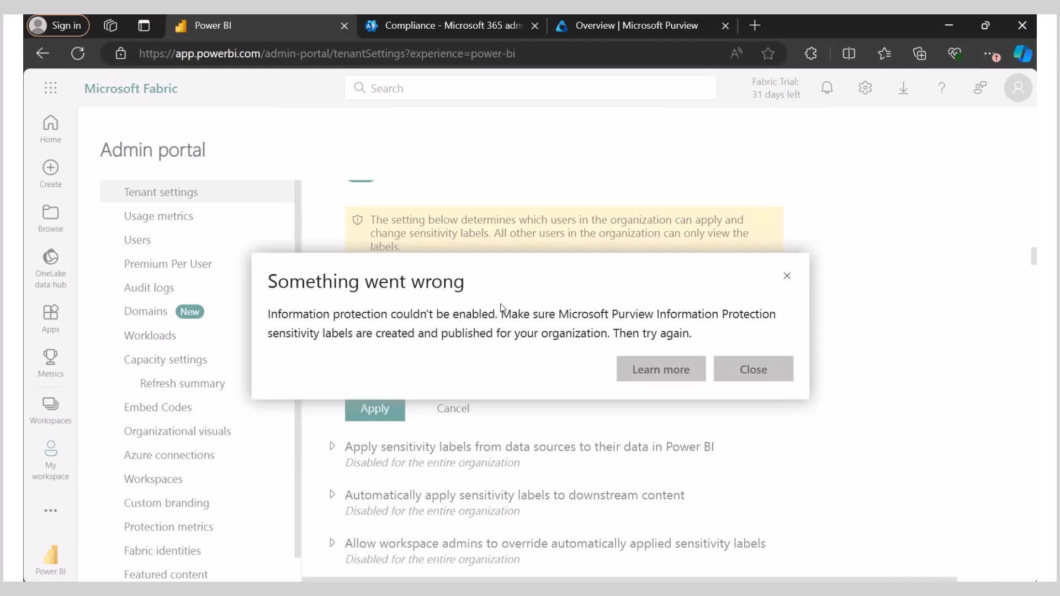
drag(559, 314, 707, 315)
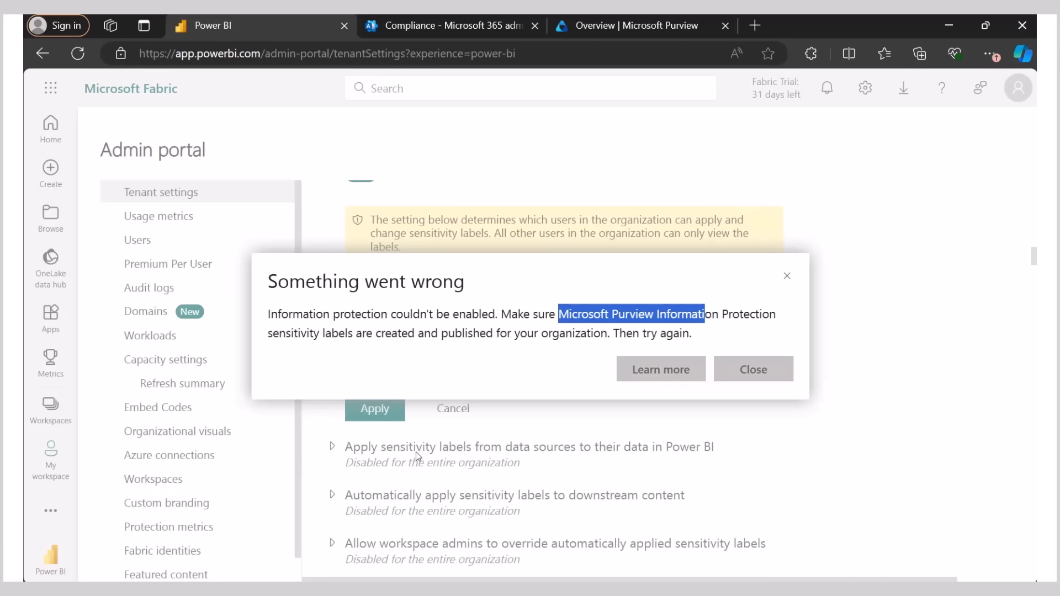
click(762, 374)
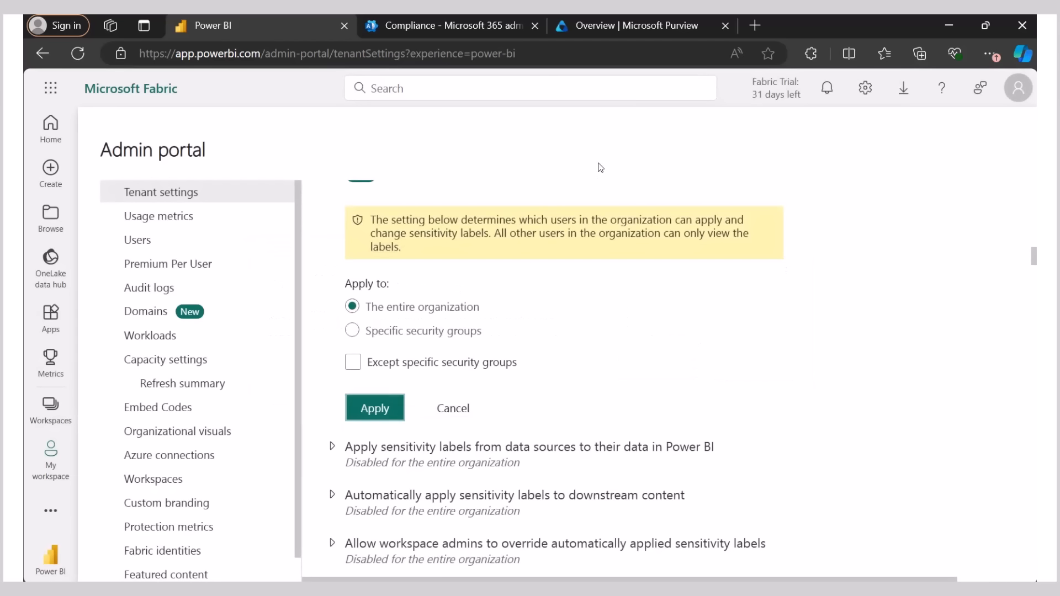
Switch back to Microsoft Purview and start a new sensitivity label from the Sensitivity labels page.
click(637, 27)
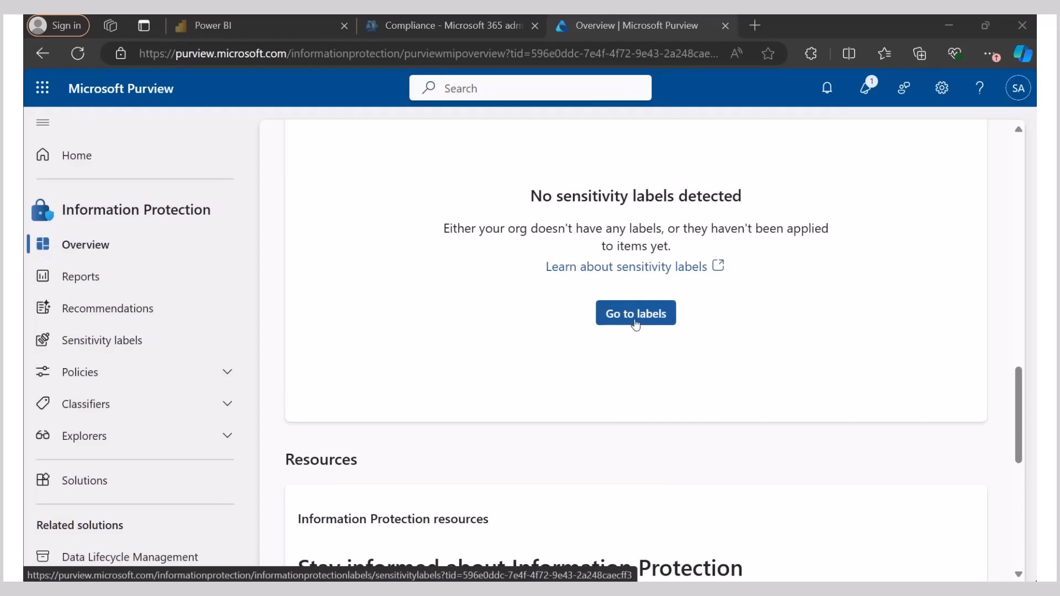
click(636, 324)
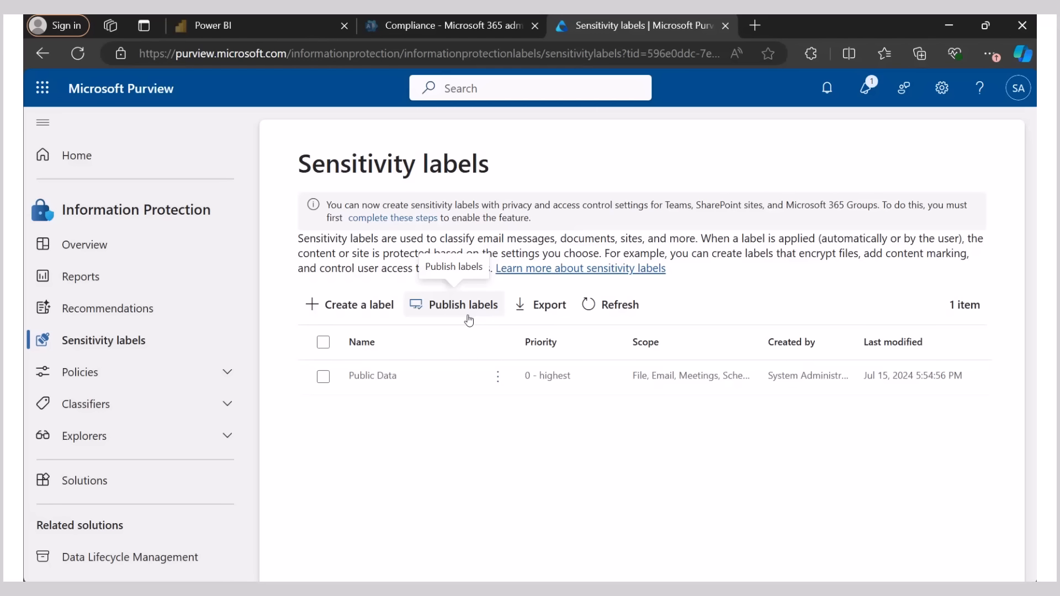
click(357, 305)
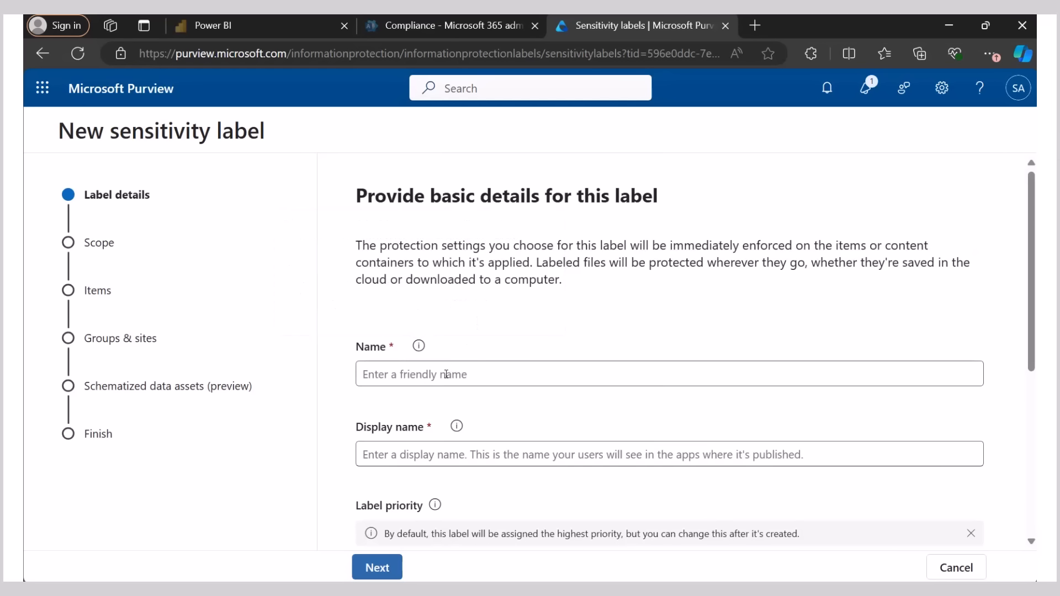
Enter Confidential Data as both the name and the display name of the new label.
click(446, 375)
text(Confiden)
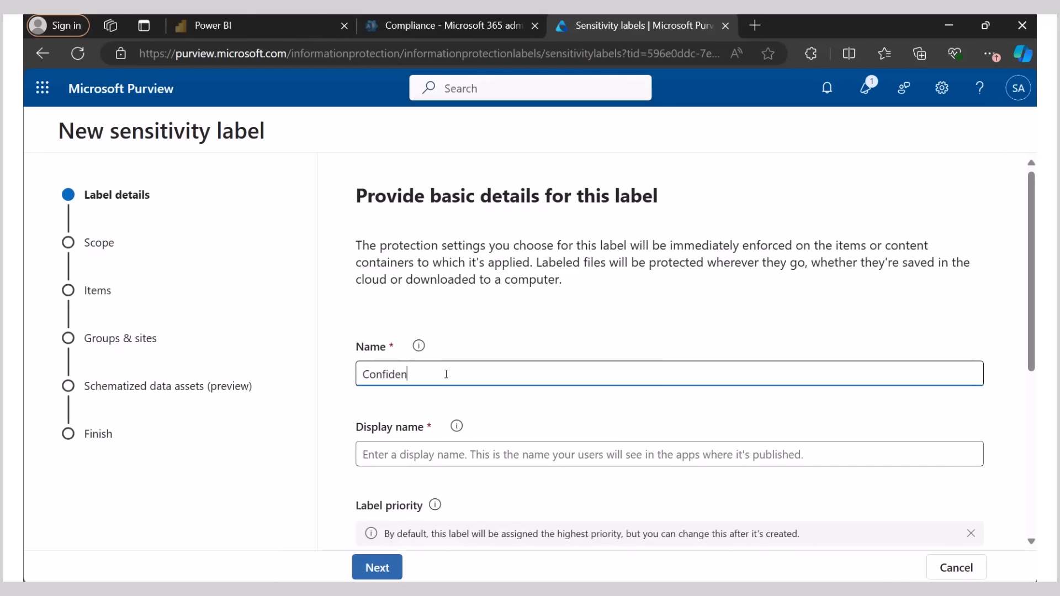
text(tial Data)
key(ctrl+a)
key(ctrl+c)
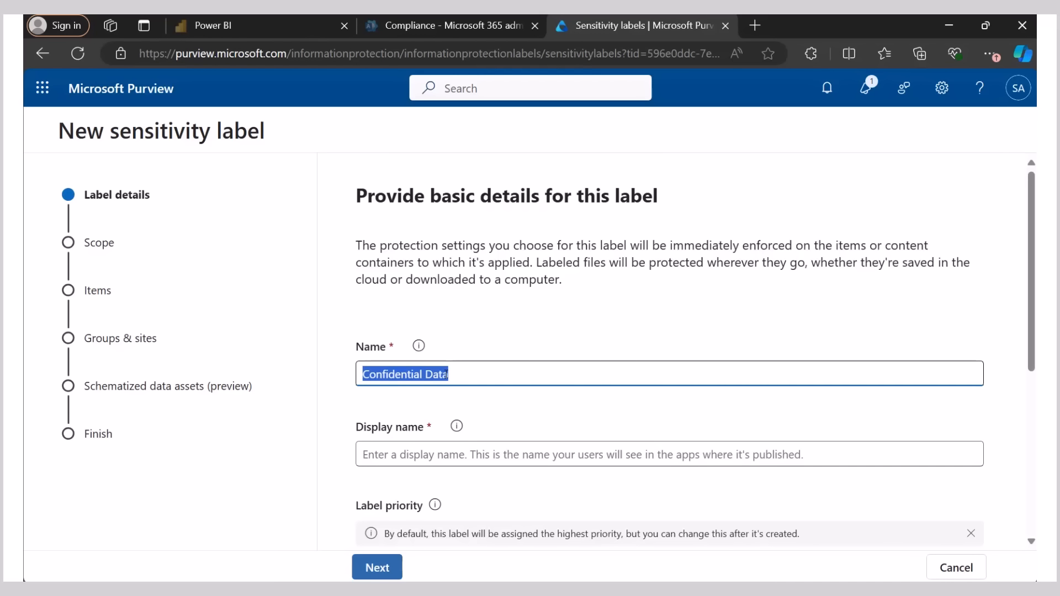
click(425, 452)
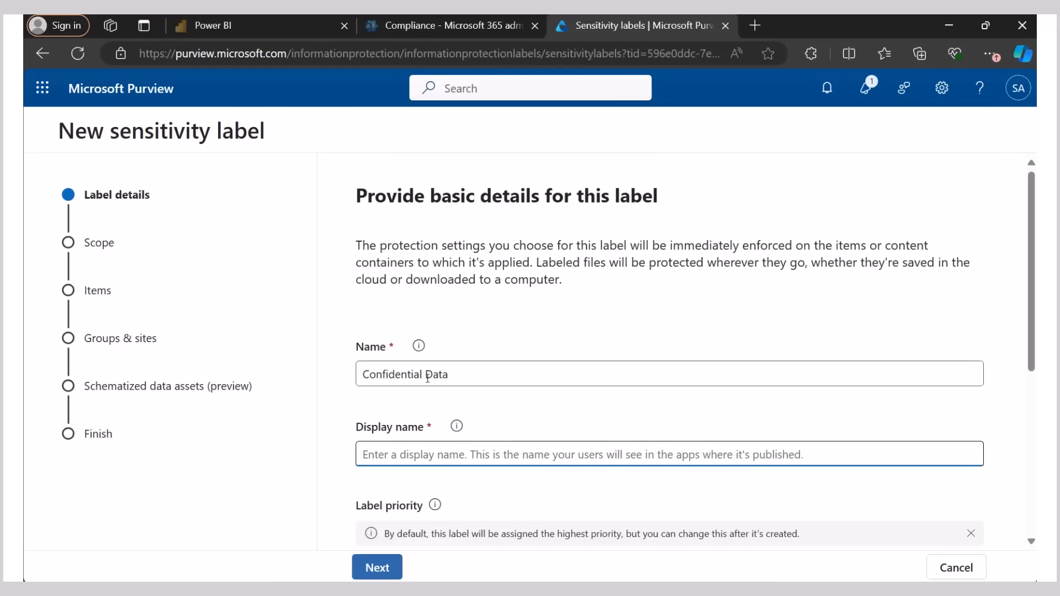
key(ctrl+v)
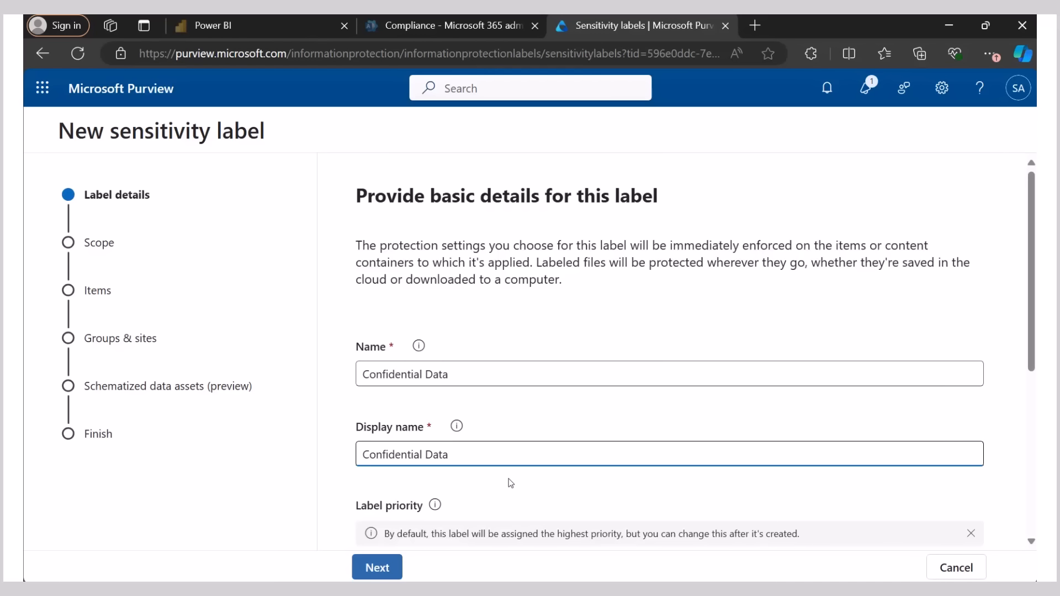
Set the label's description for users to Confidential Data, check the label color information, and proceed to the scope settings.
scroll(510, 483, down, 6)
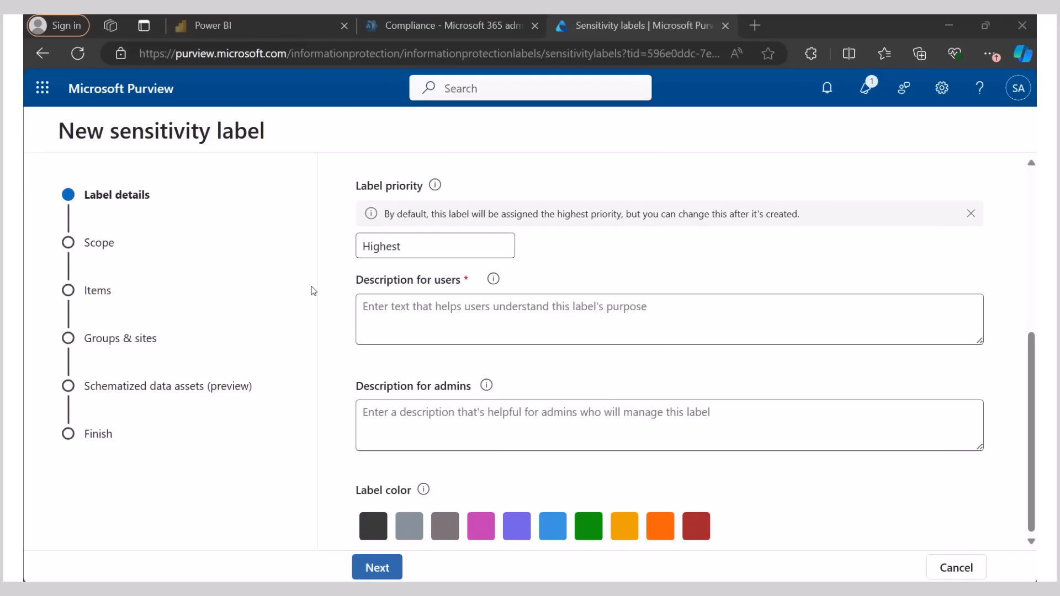
click(551, 333)
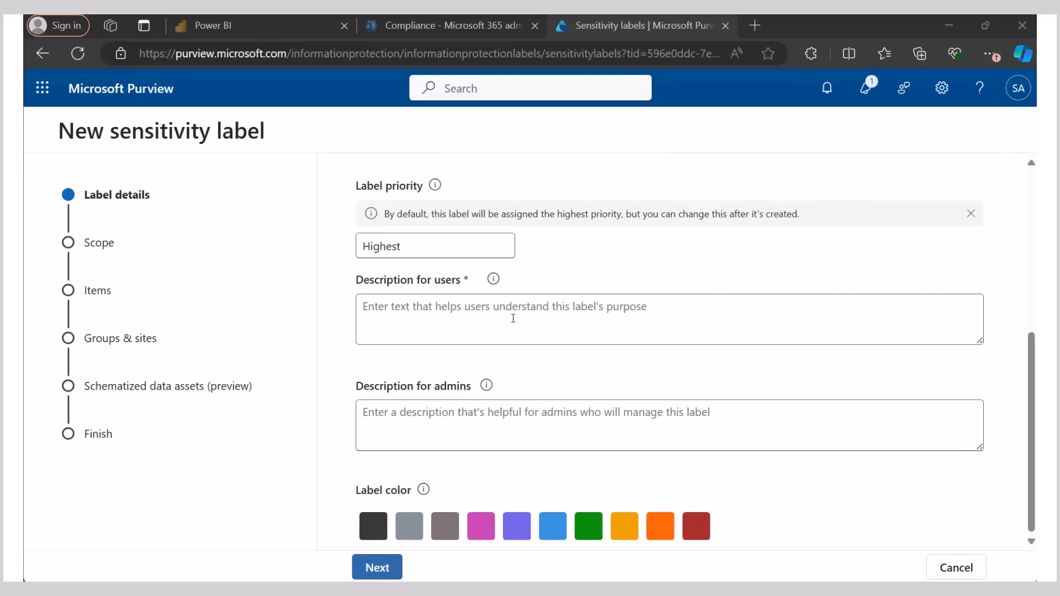
key(ctrl+v)
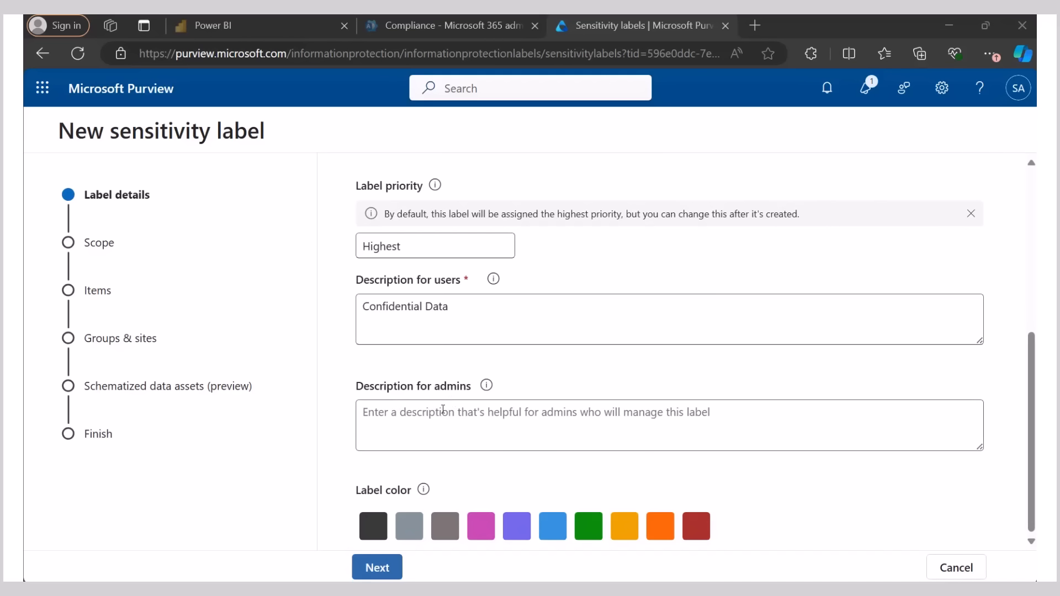
click(520, 426)
click(423, 490)
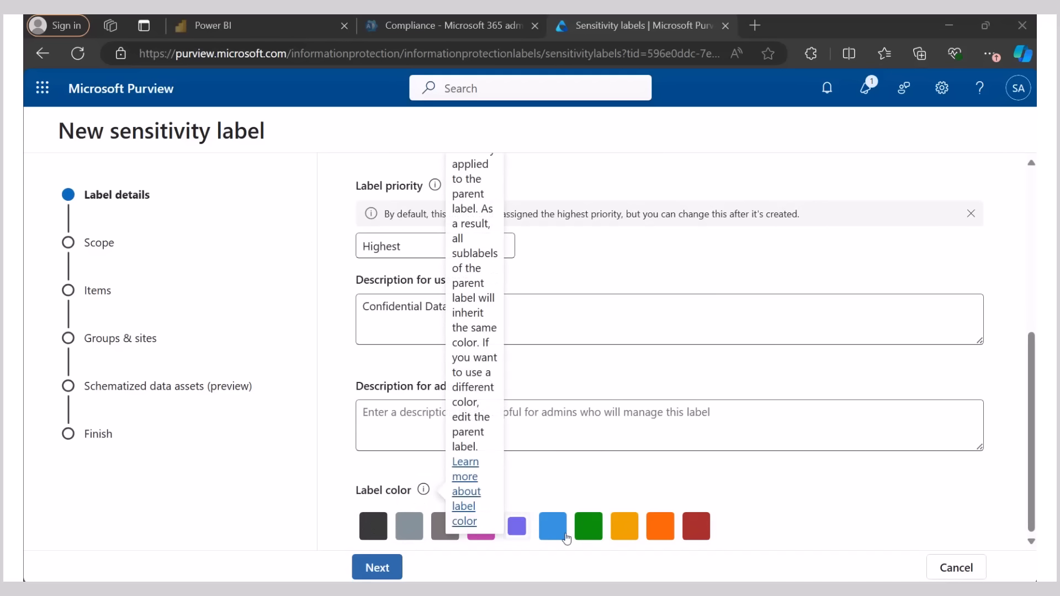
click(748, 489)
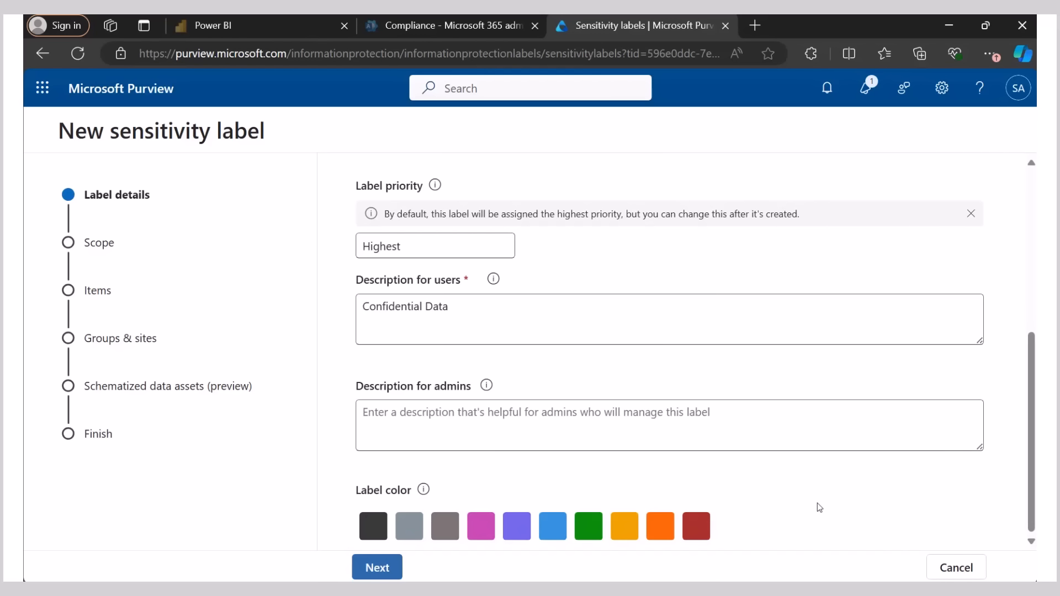
click(389, 569)
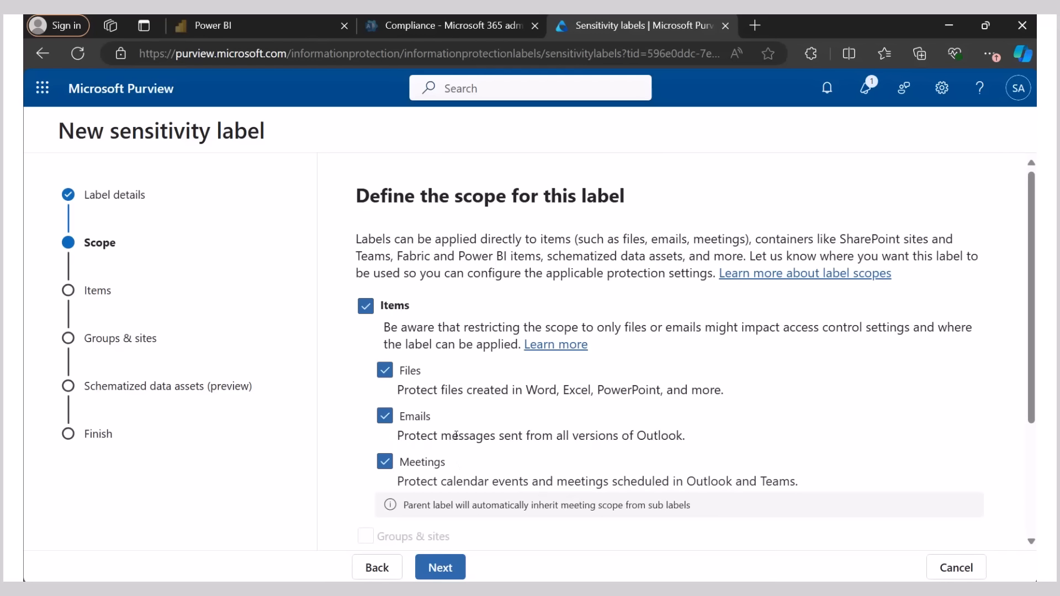
Review the label scope and accept the preselected files, emails, meetings and schematized data assets.
scroll(488, 376, down, 4)
scroll(492, 373, up, 4)
scroll(533, 364, down, 3)
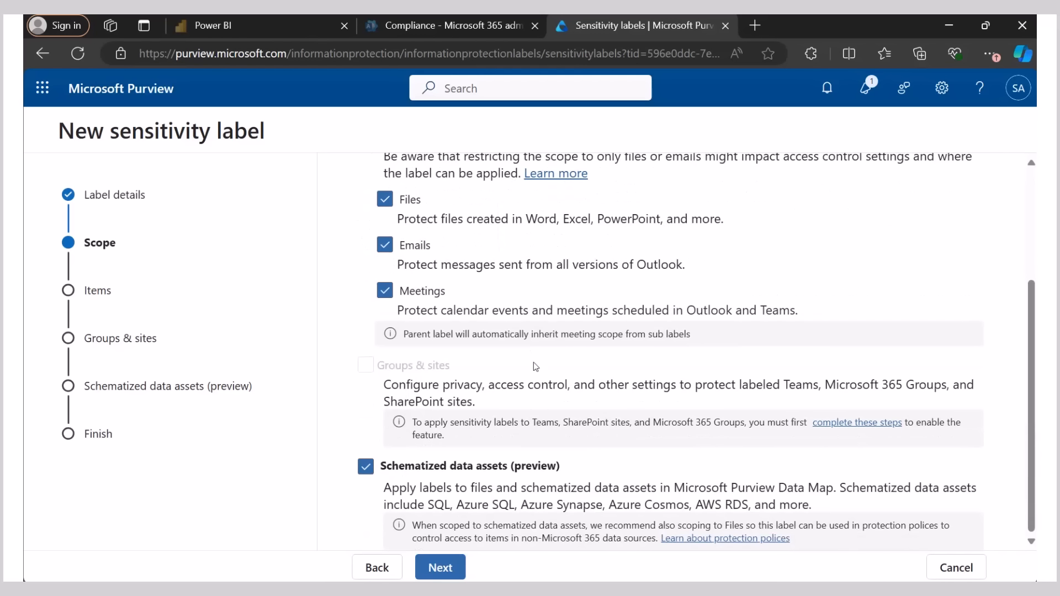
click(440, 567)
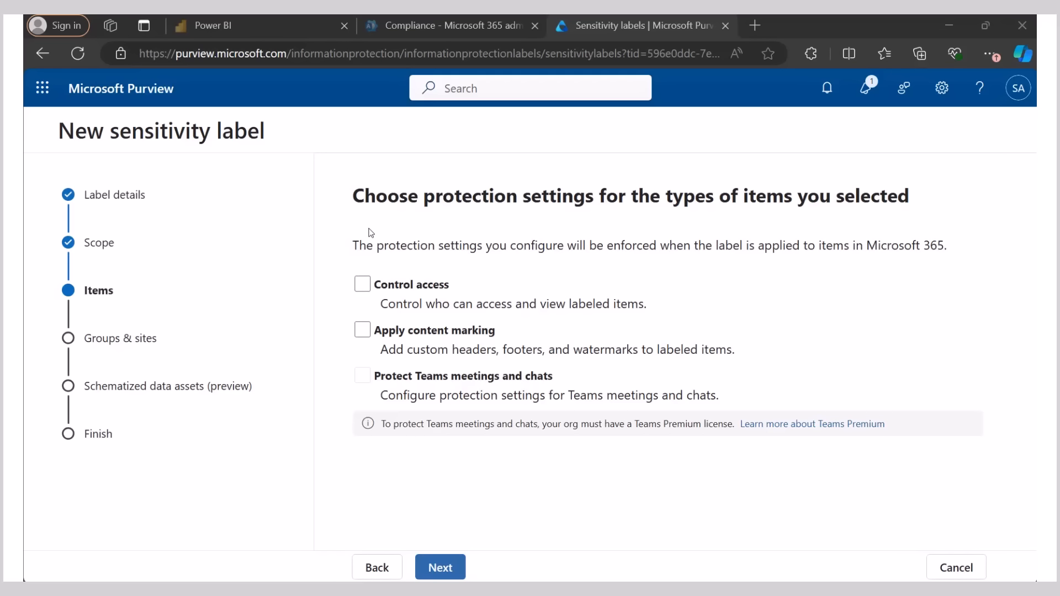
Enable the Control access and Apply content marking protections for labeled items and continue to the access control settings.
click(363, 289)
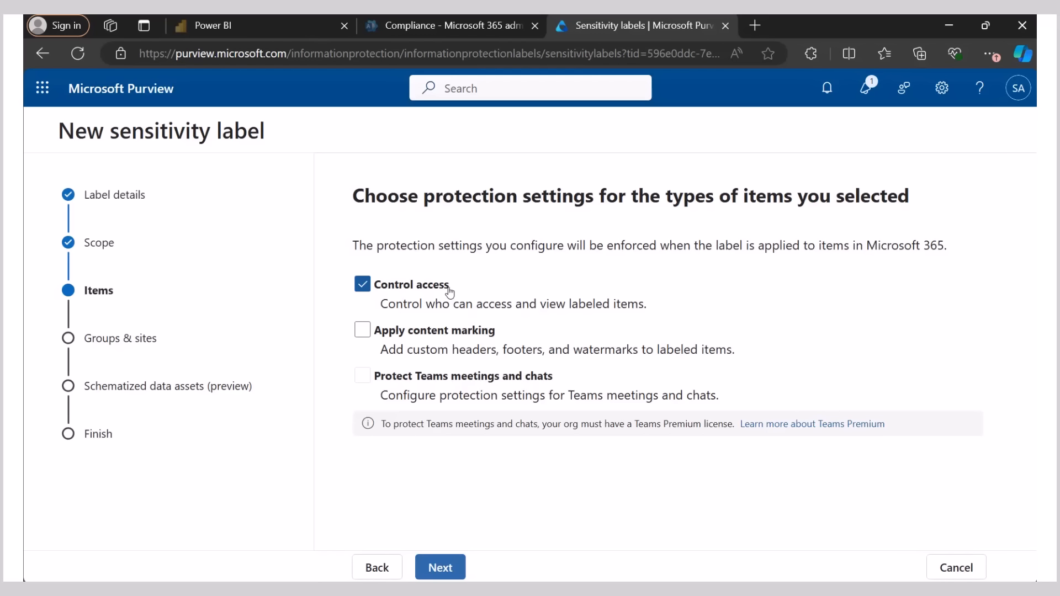
click(363, 333)
click(440, 567)
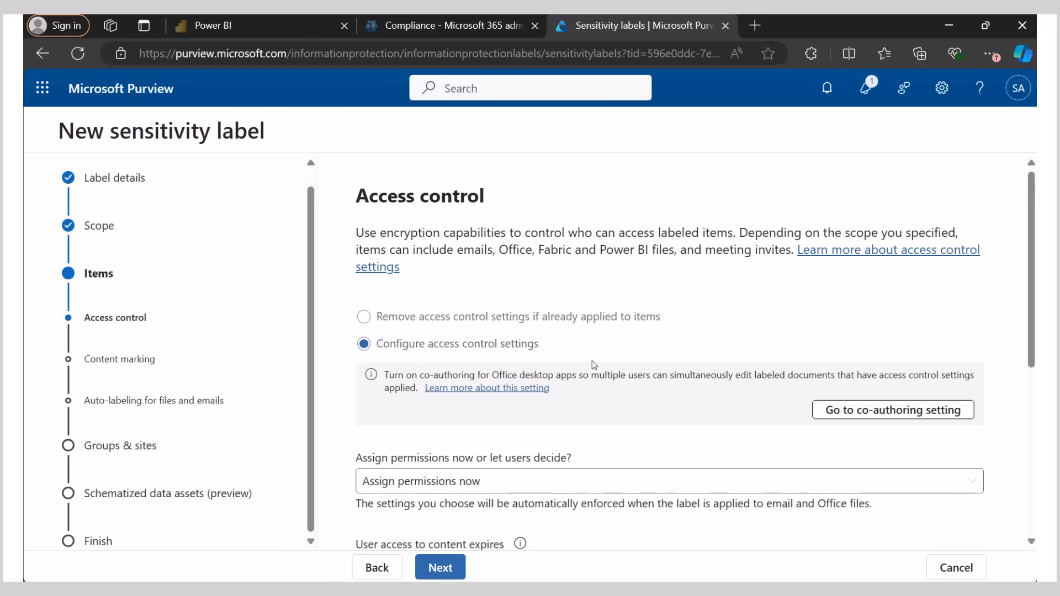
Keep the label's access control on Assign permissions now and set user access to content to expire Never.
scroll(628, 359, down, 3)
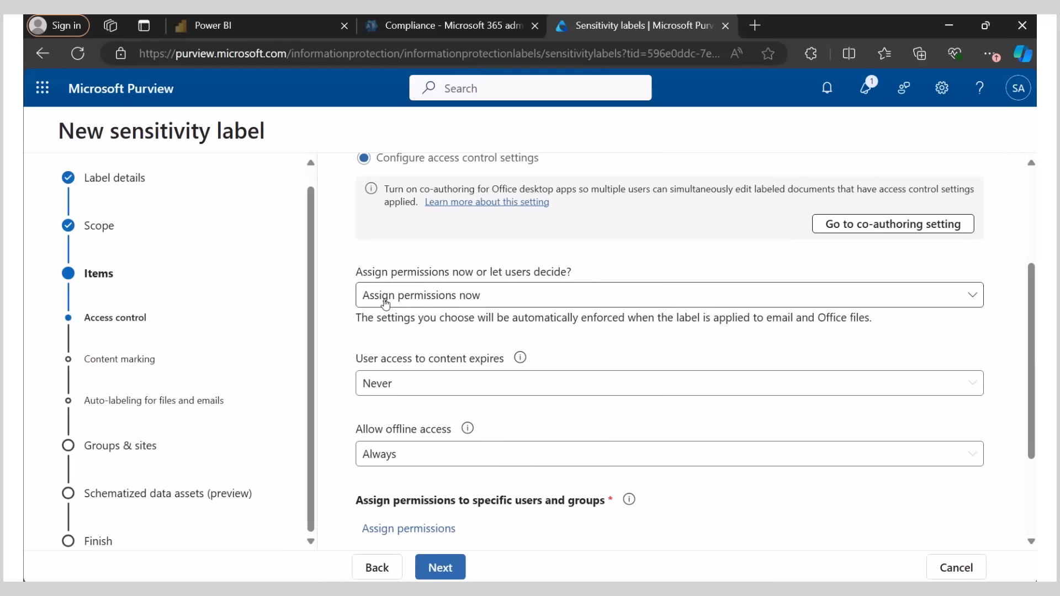
click(447, 305)
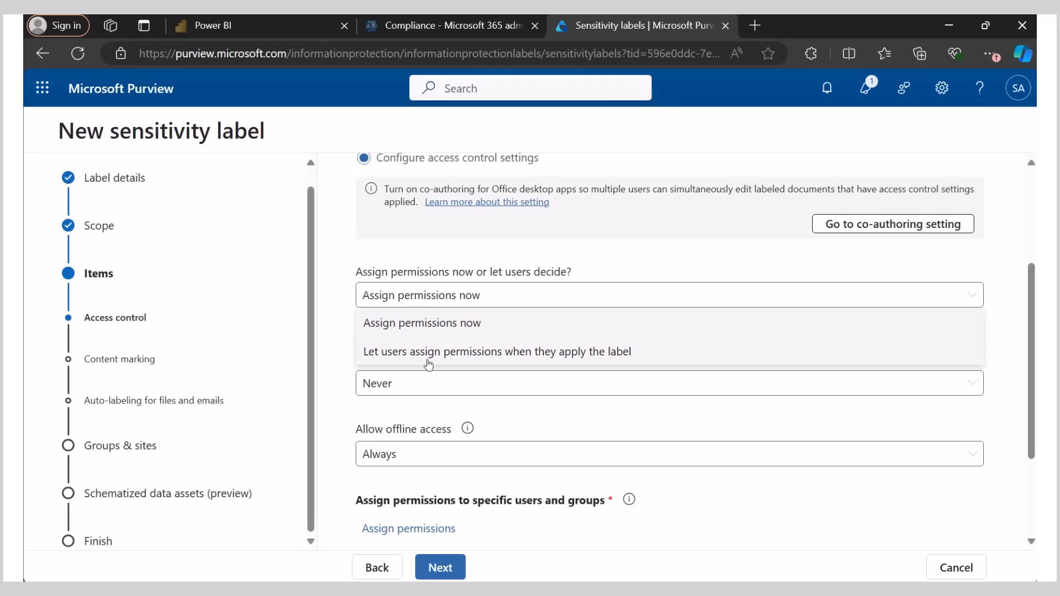
click(447, 325)
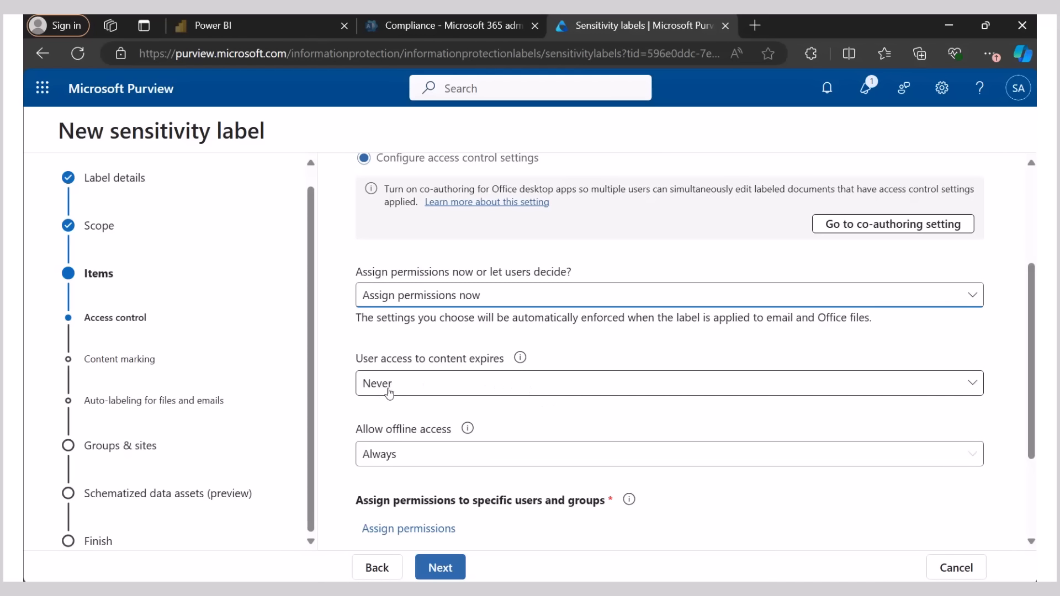
click(424, 394)
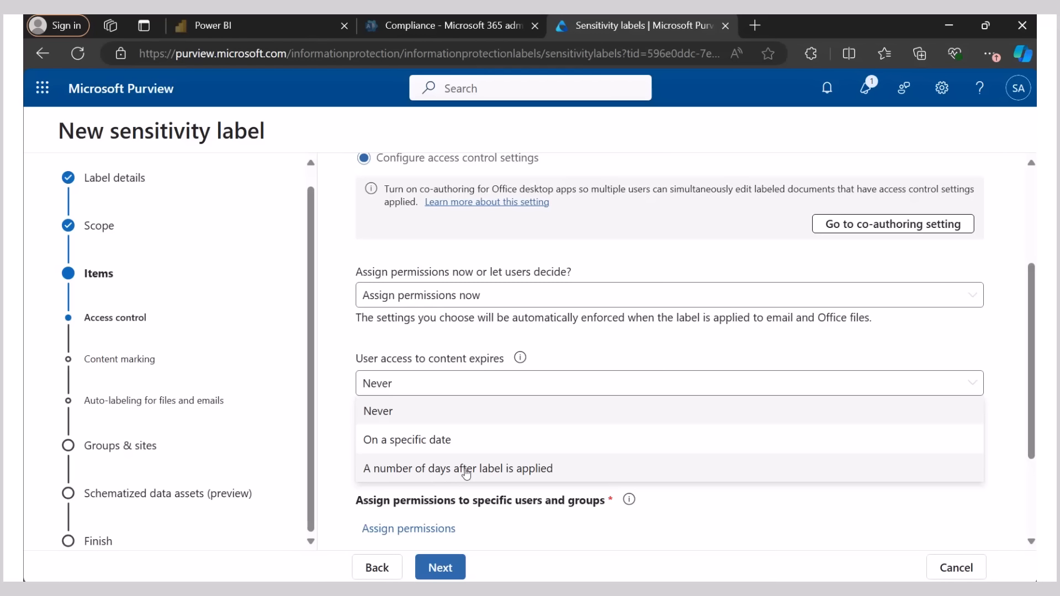
click(450, 413)
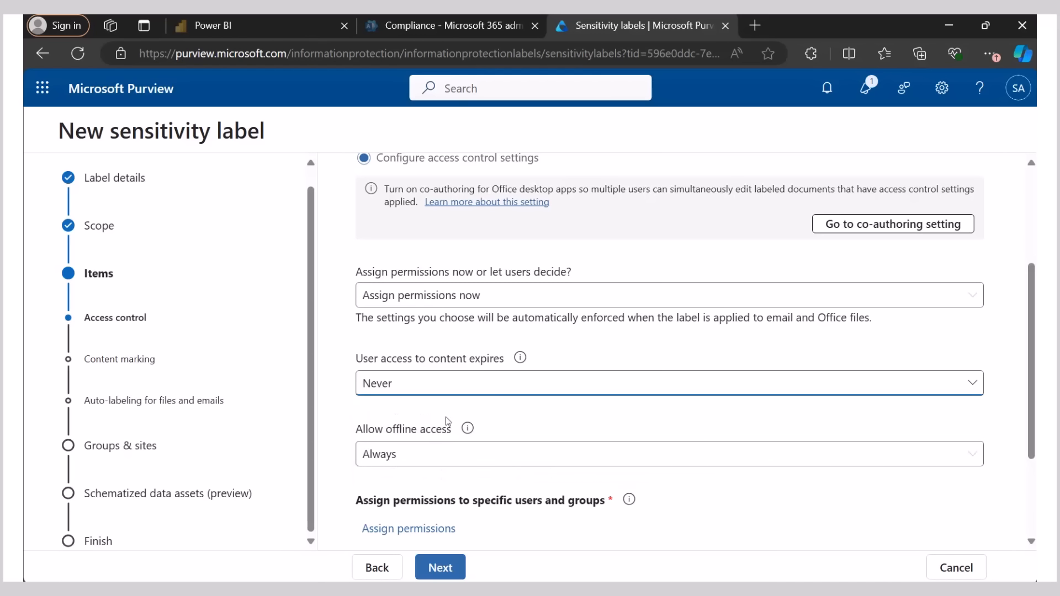
Set the label's offline access to Never.
scroll(469, 422, down, 2)
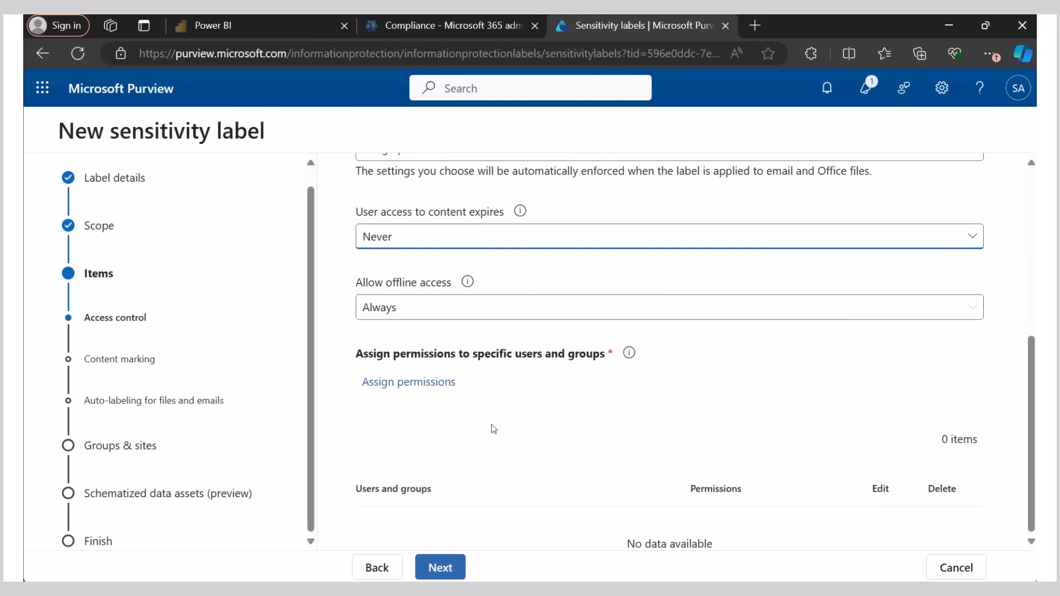
click(420, 314)
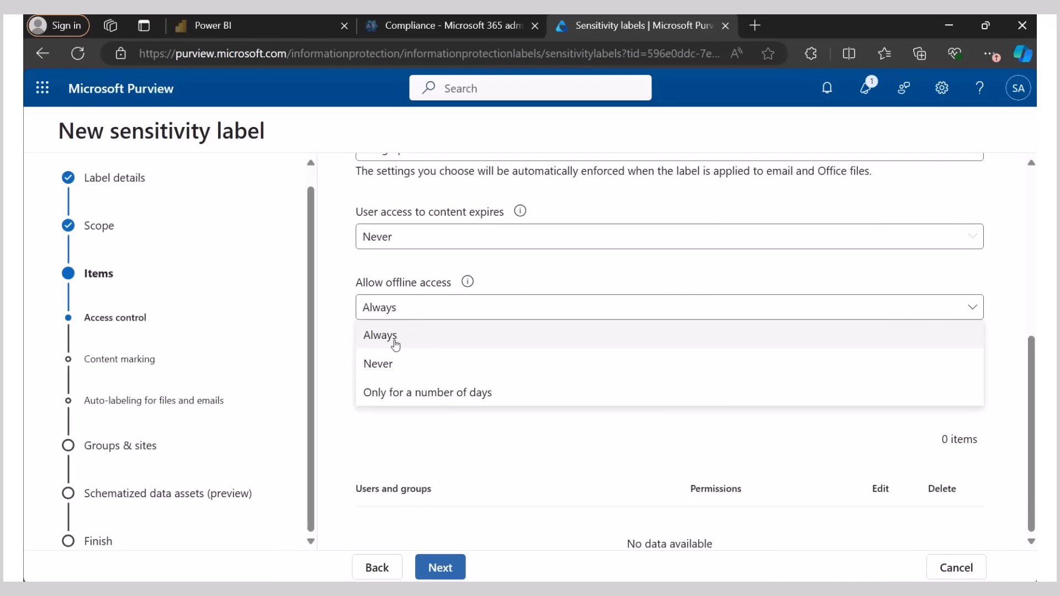
click(393, 366)
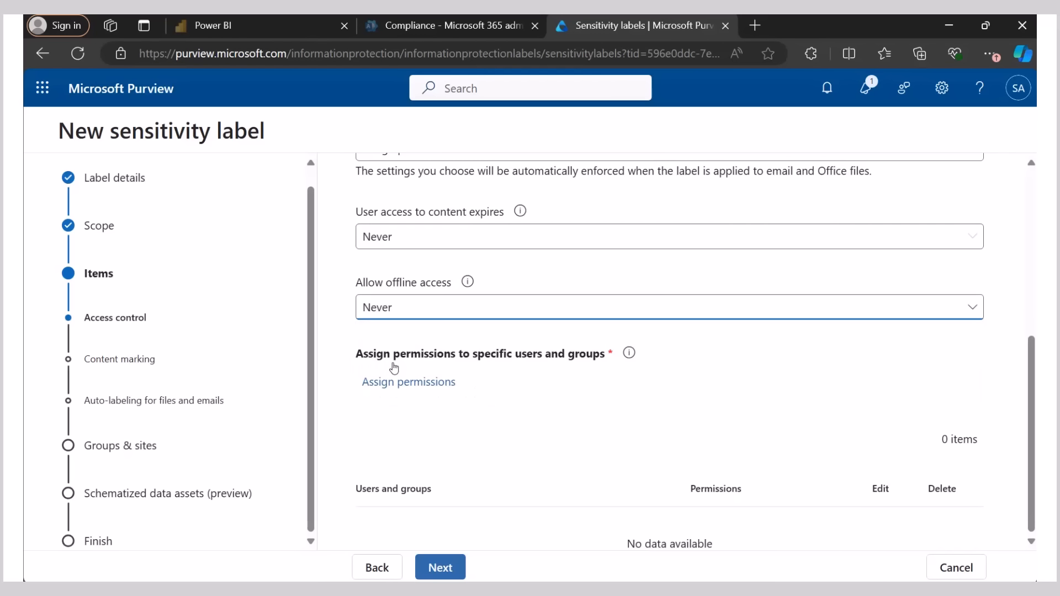
click(485, 445)
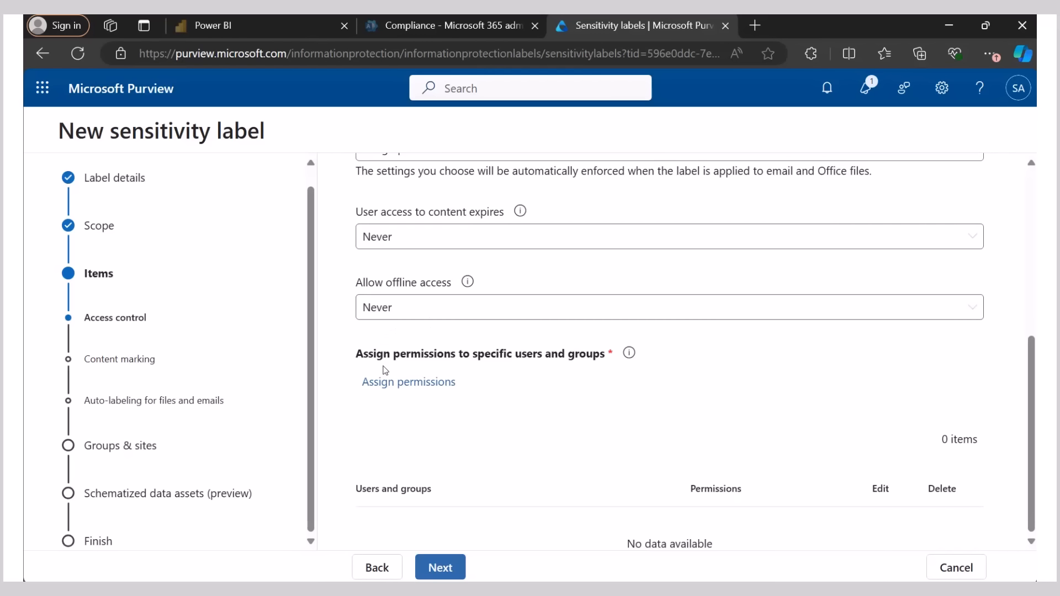
Assign permissions to all users and groups in the organization, save them, and continue to the content marking settings.
click(426, 389)
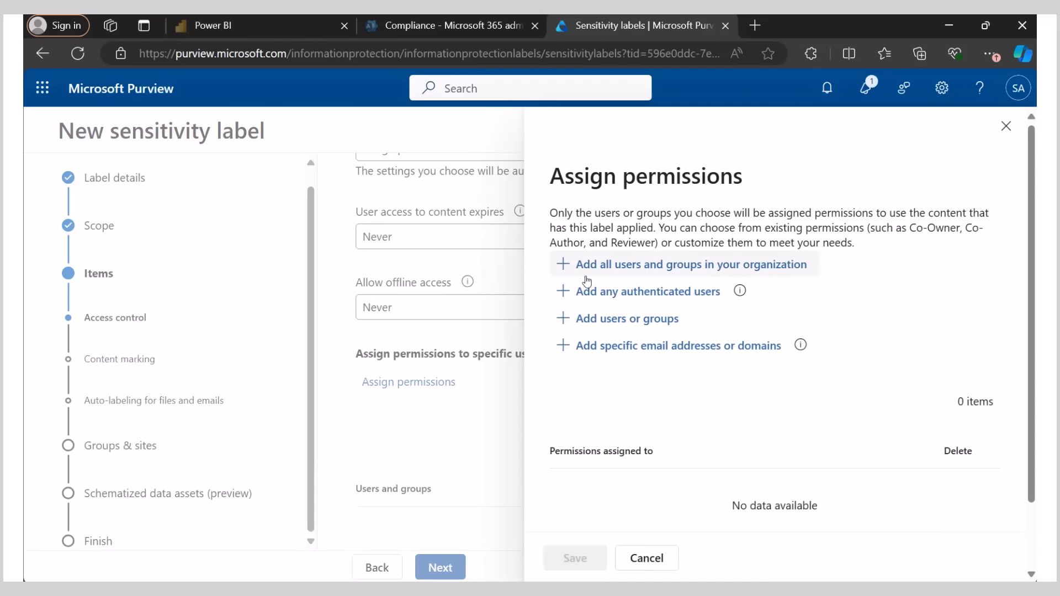
click(646, 270)
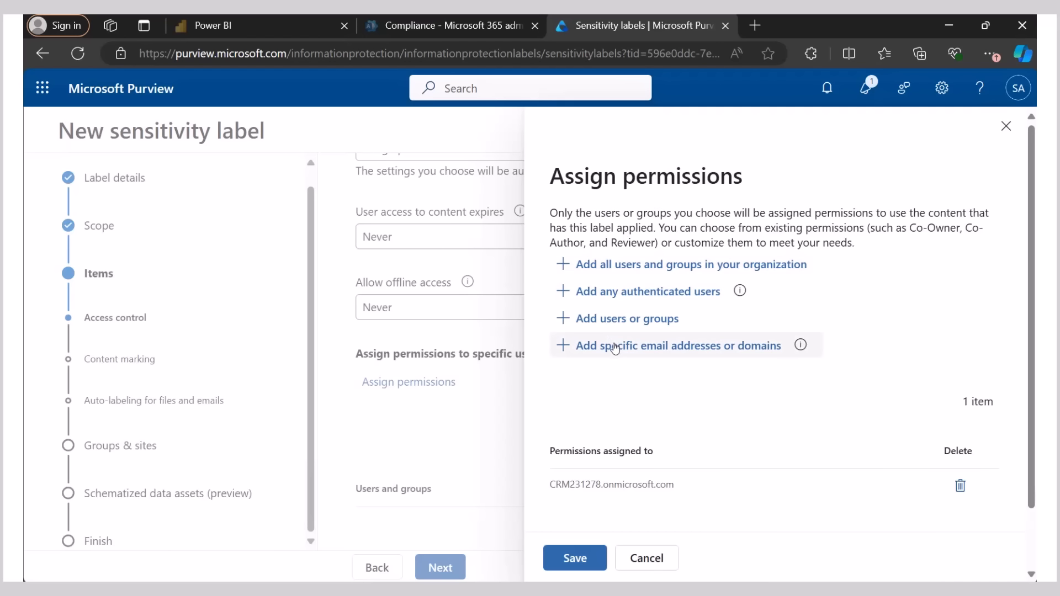
click(575, 558)
click(448, 573)
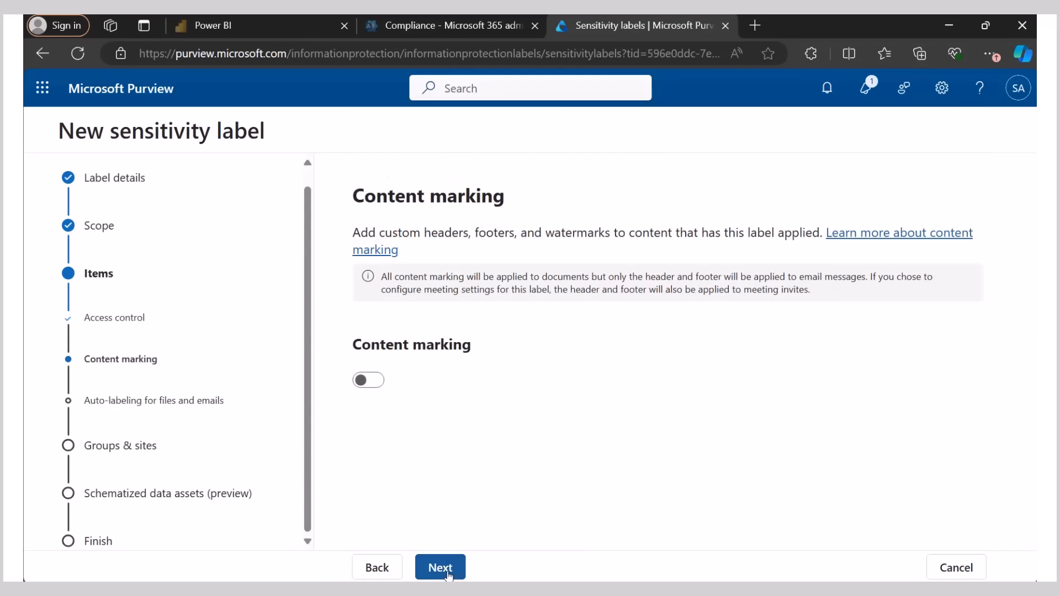
Enable content marking with a footer reading Sensitive, save it, and continue to the auto-labeling settings.
click(376, 380)
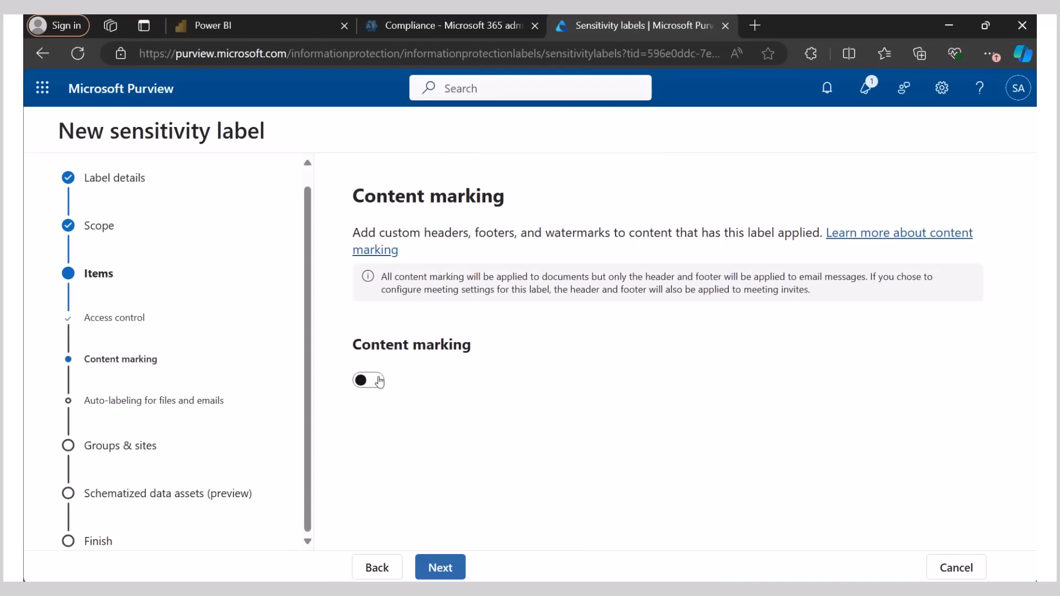
scroll(519, 381, down, 1)
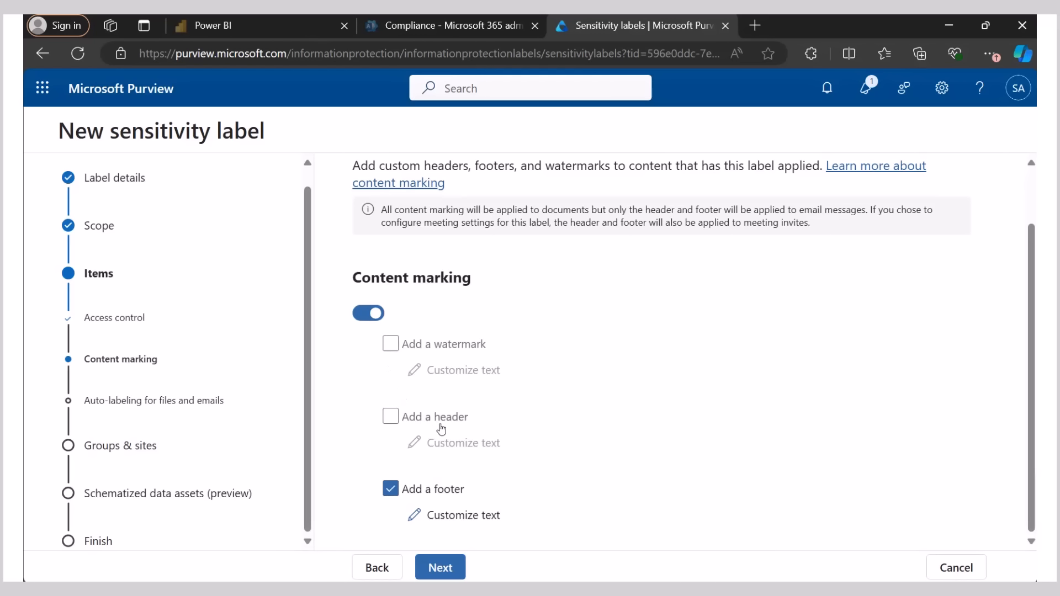
click(467, 517)
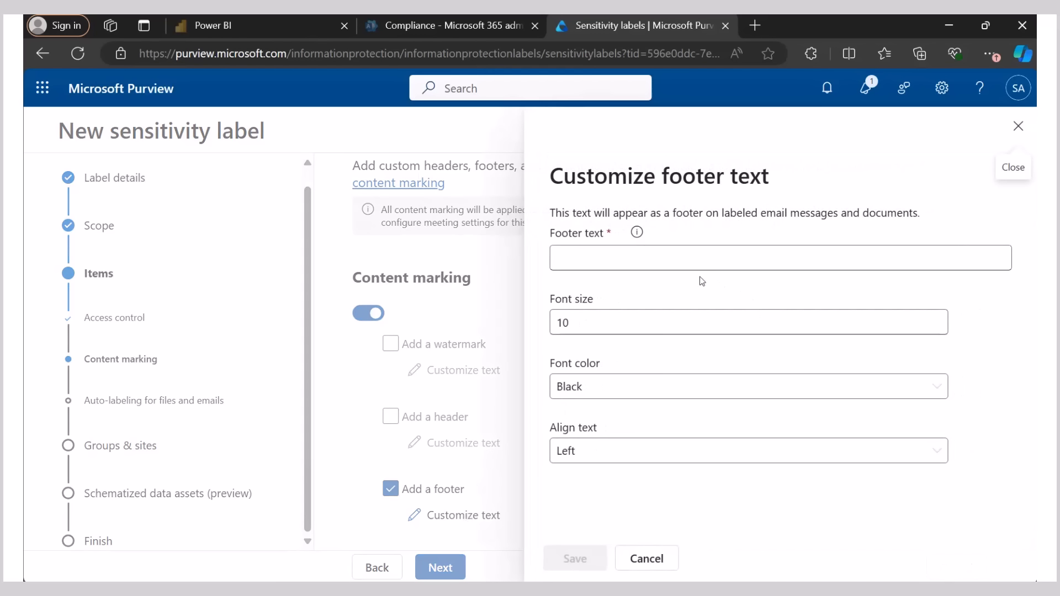
click(587, 255)
text(Sensitive)
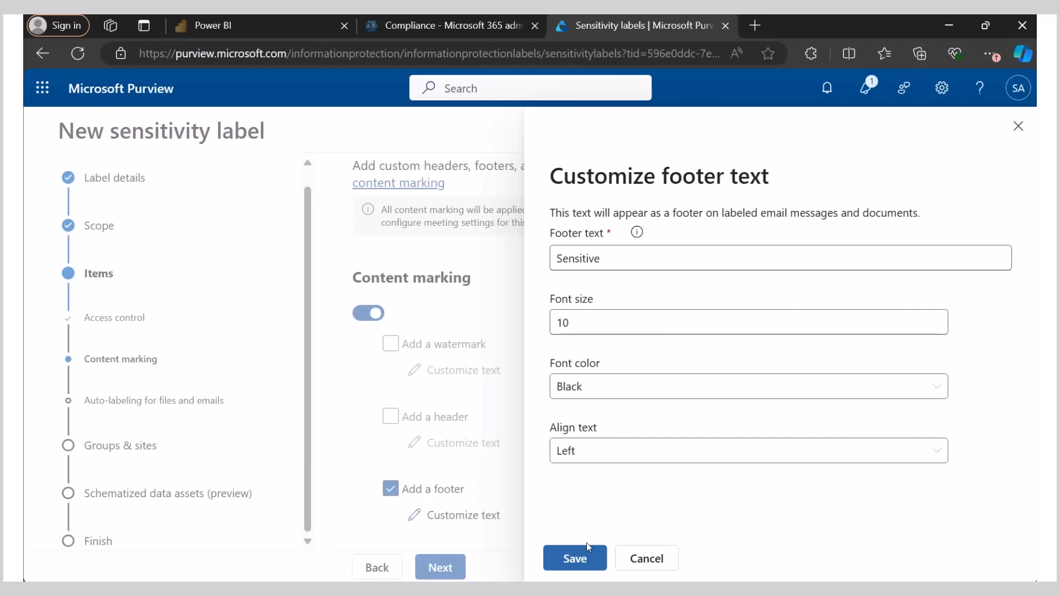
click(576, 560)
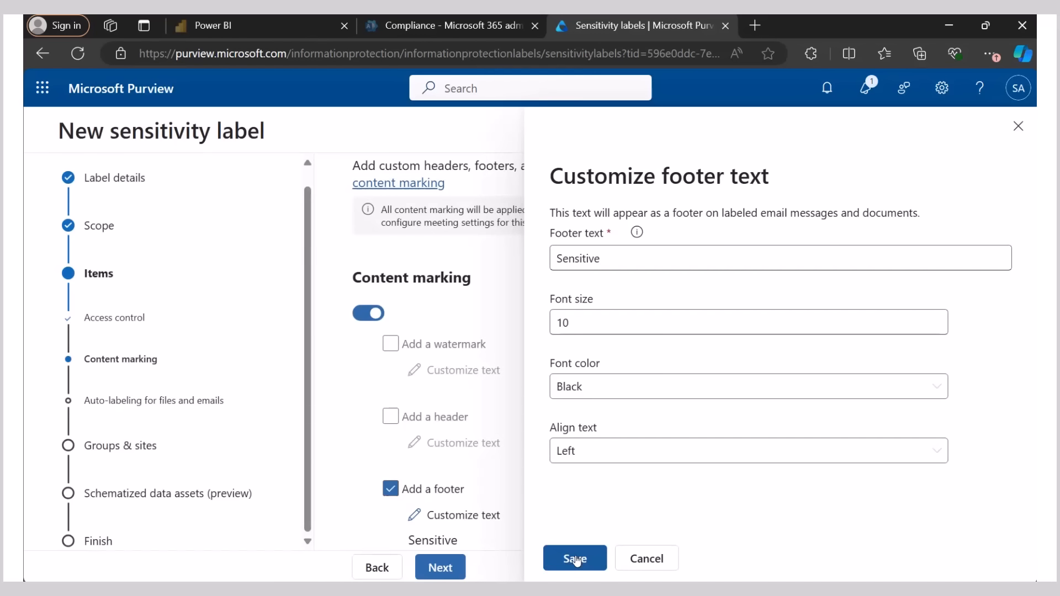
click(459, 569)
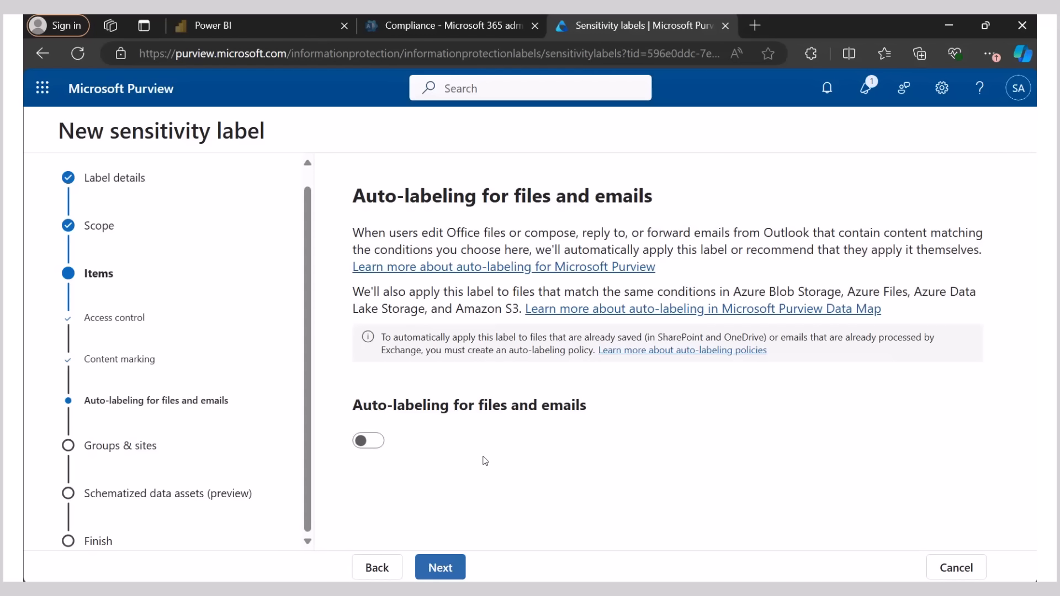
Turn on auto-labeling for files and emails and create a group under the Content contains condition.
click(379, 447)
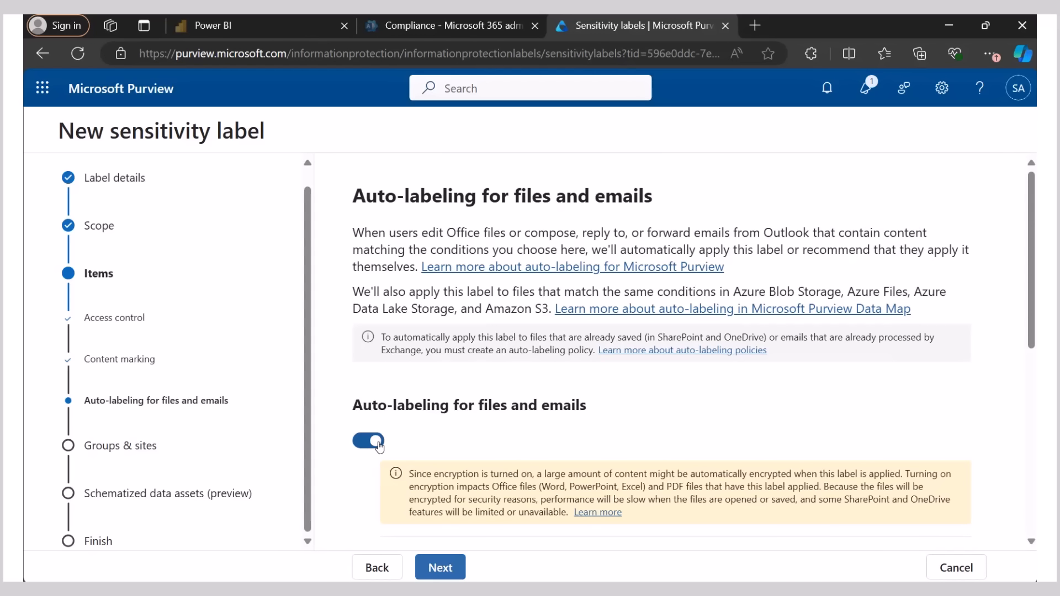
scroll(397, 436, down, 3)
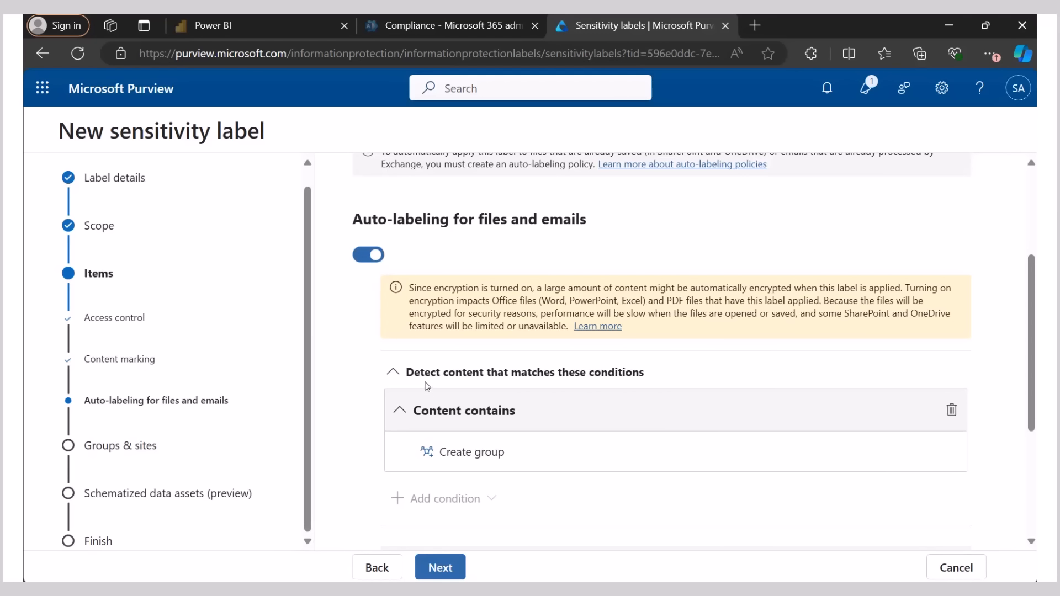
scroll(430, 389, down, 4)
scroll(436, 378, up, 3)
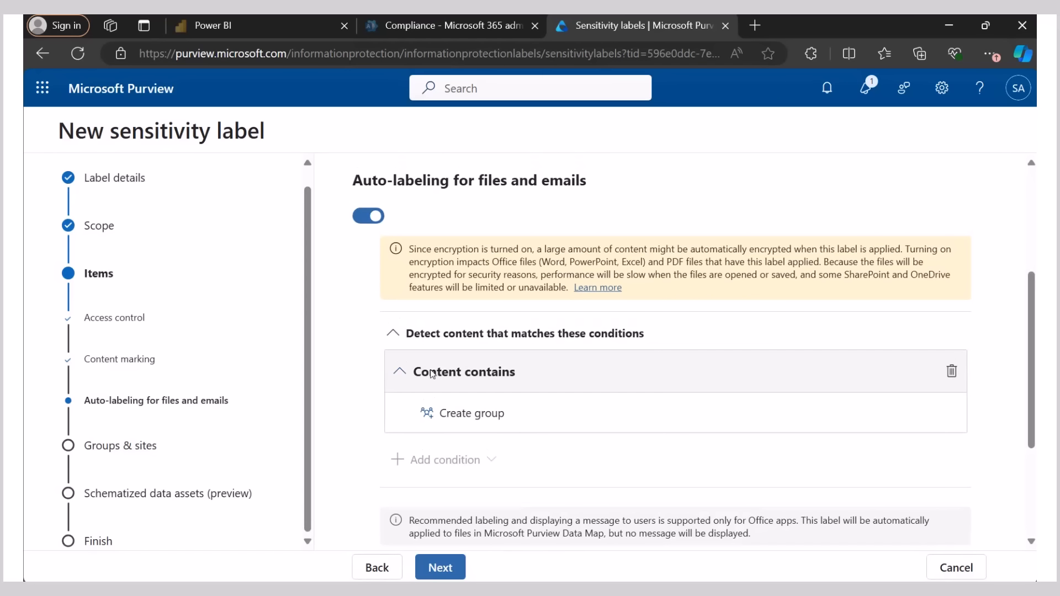
click(462, 418)
scroll(660, 423, down, 3)
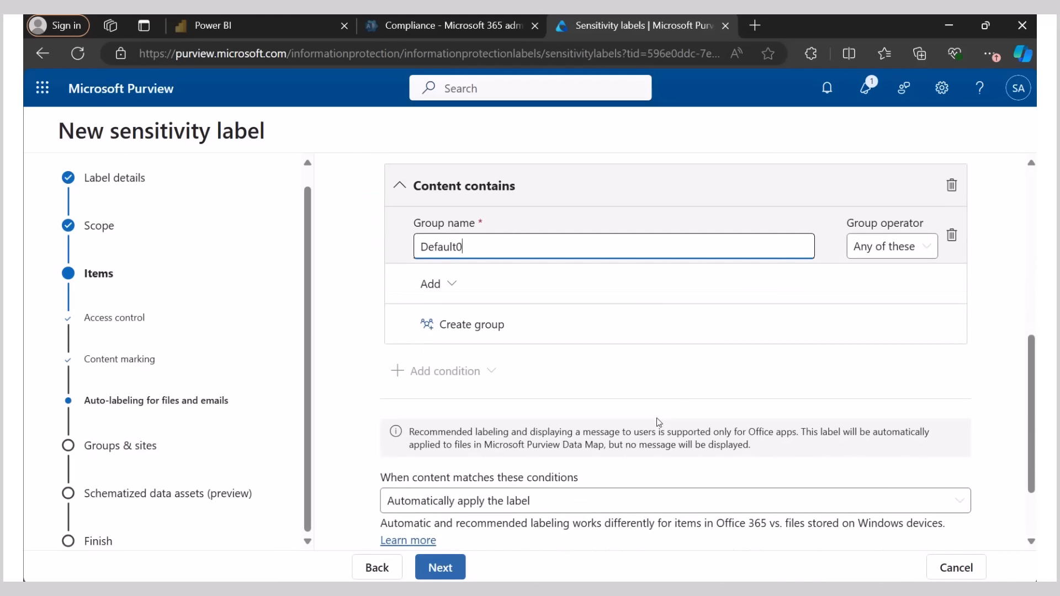
Select All Full Names and All Physical Addresses as sensitive info types for the Default0 group.
click(453, 287)
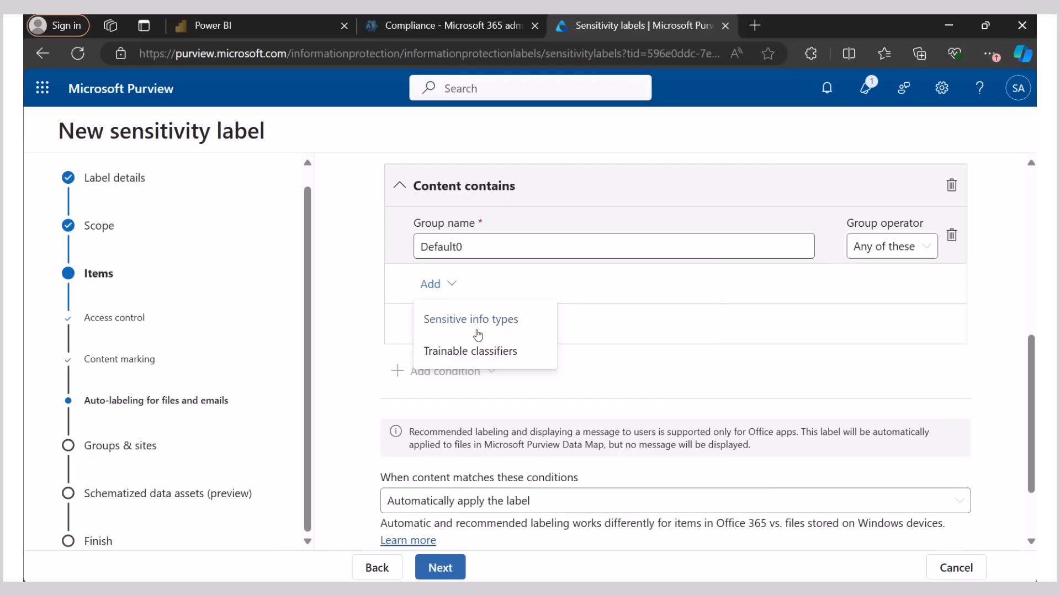
click(494, 321)
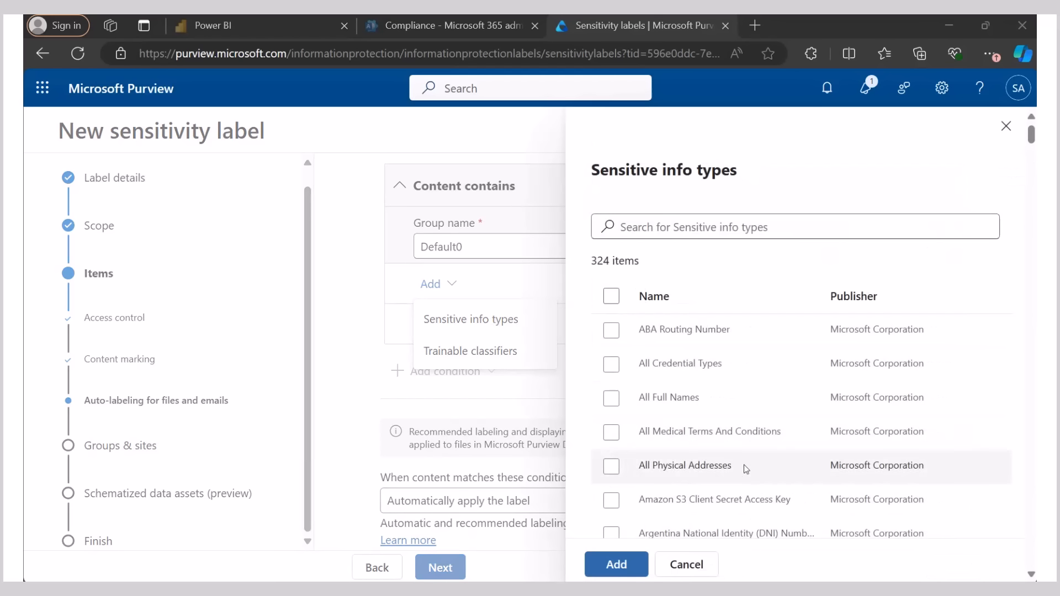
click(611, 398)
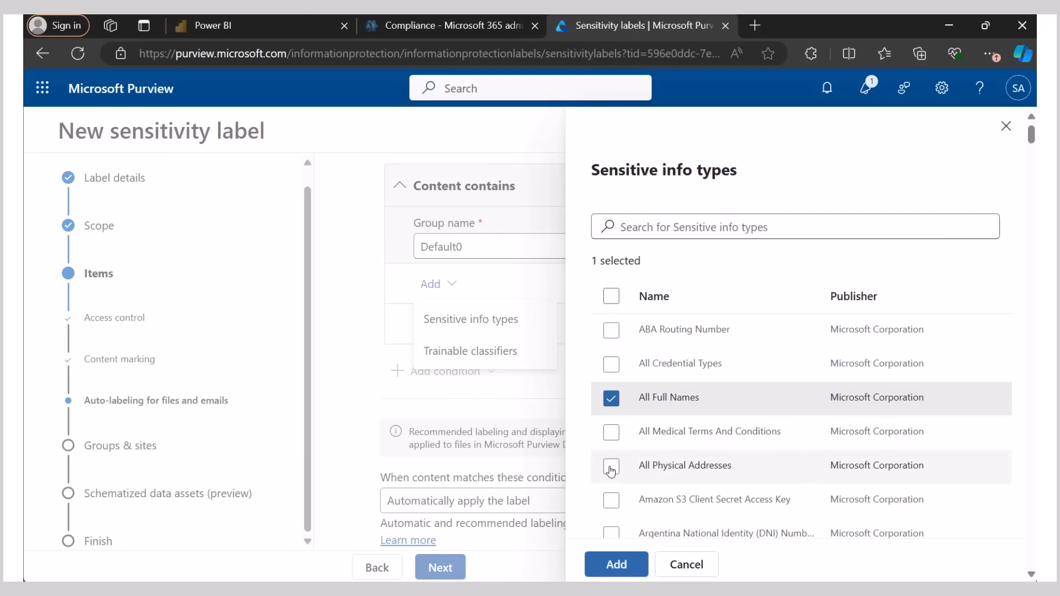
click(611, 467)
Search the sensitive info types for finance and for hipaa.
click(663, 229)
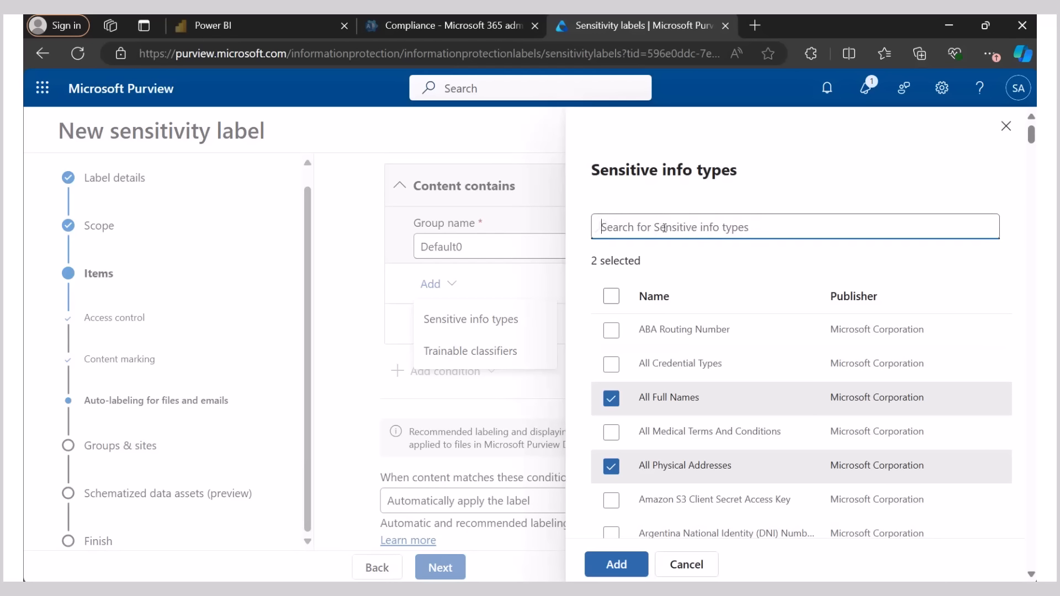
text(fina)
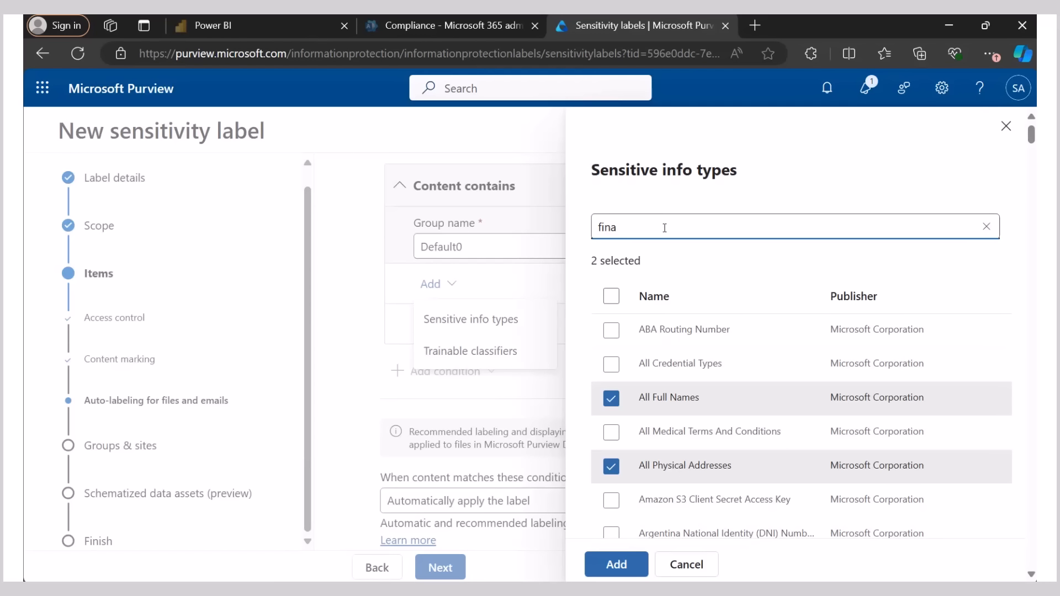
text(nce)
key(Return)
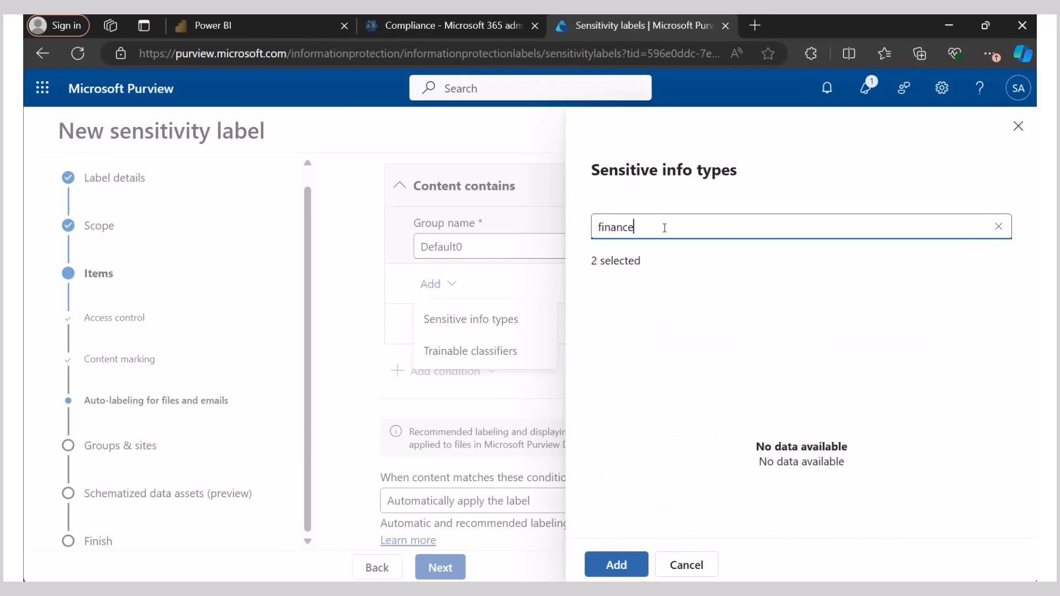
key(BackSpace)
key(BackSpace)
key(BackSpace)
key(BackSpace)
text(mo)
key(BackSpace)
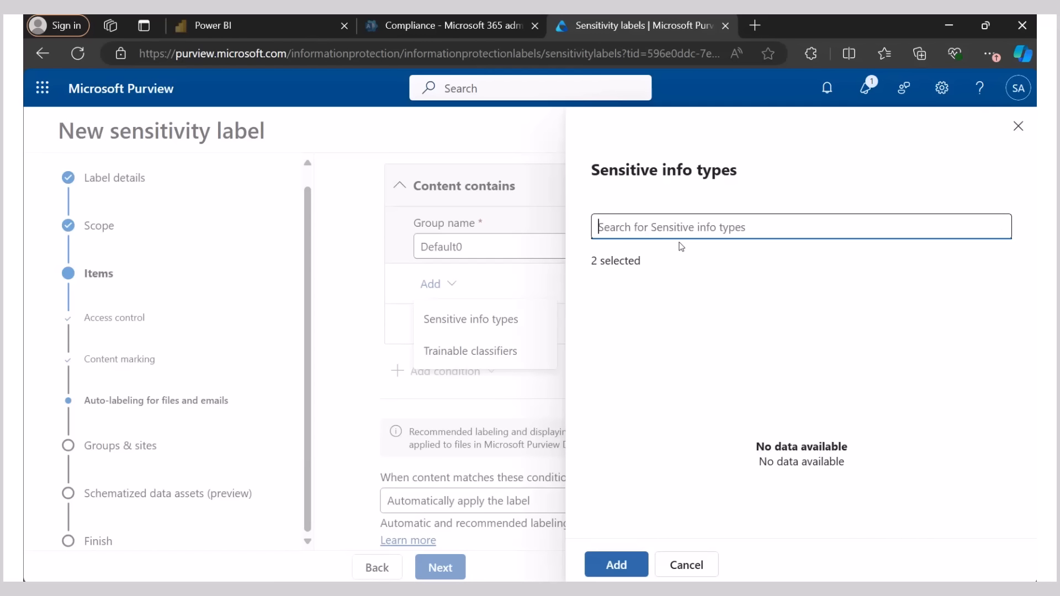
text(hipaa)
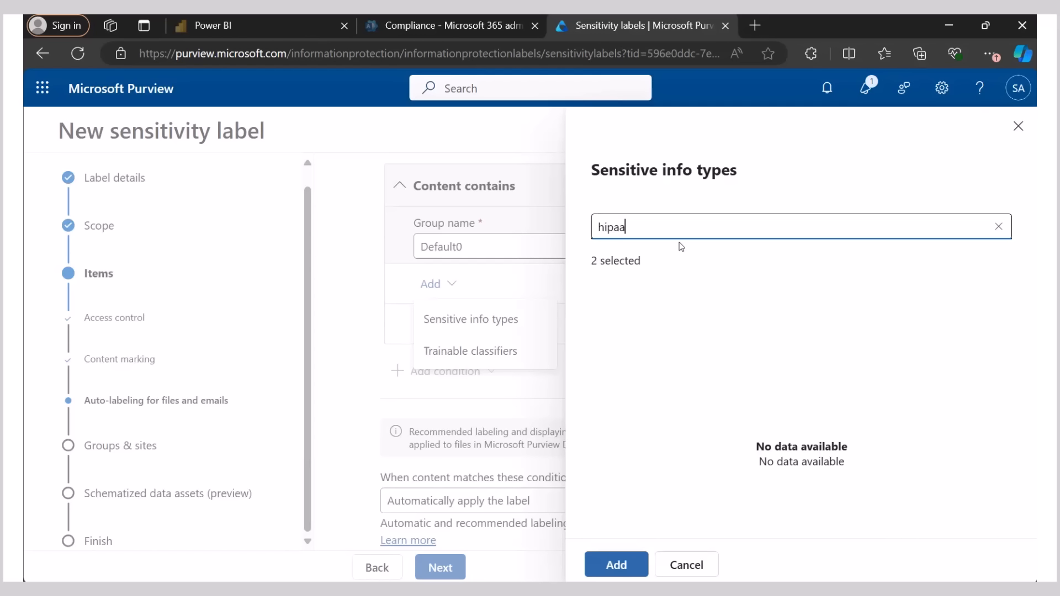
Search for health, select Canada Health Service Number and Finland European Health Insurance Number, and add all selected info types to the group.
key(BackSpace)
key(BackSpace)
key(BackSpace)
key(BackSpace)
key(BackSpace)
text(health)
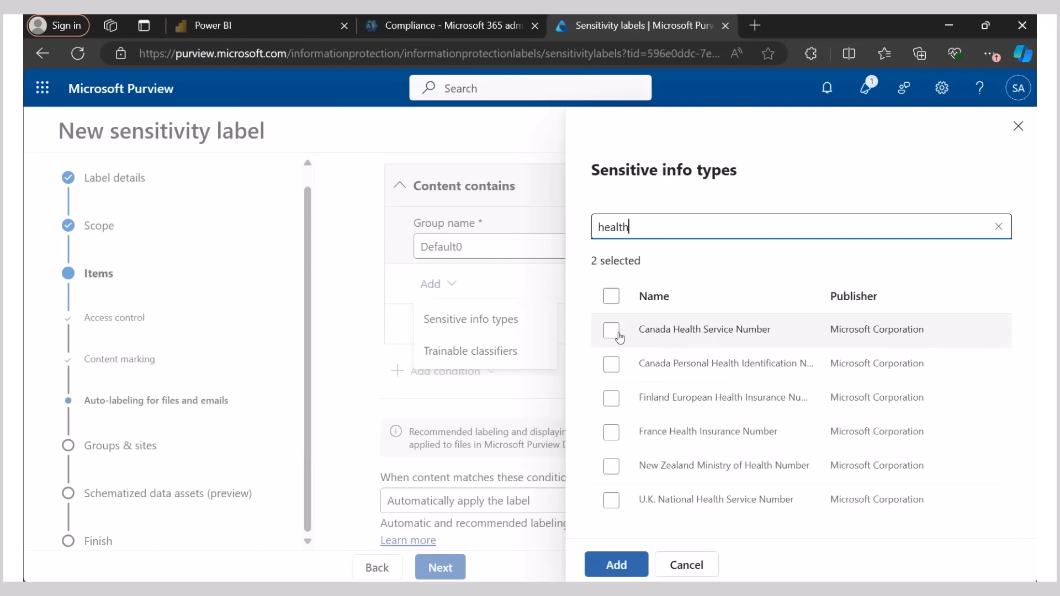
click(611, 334)
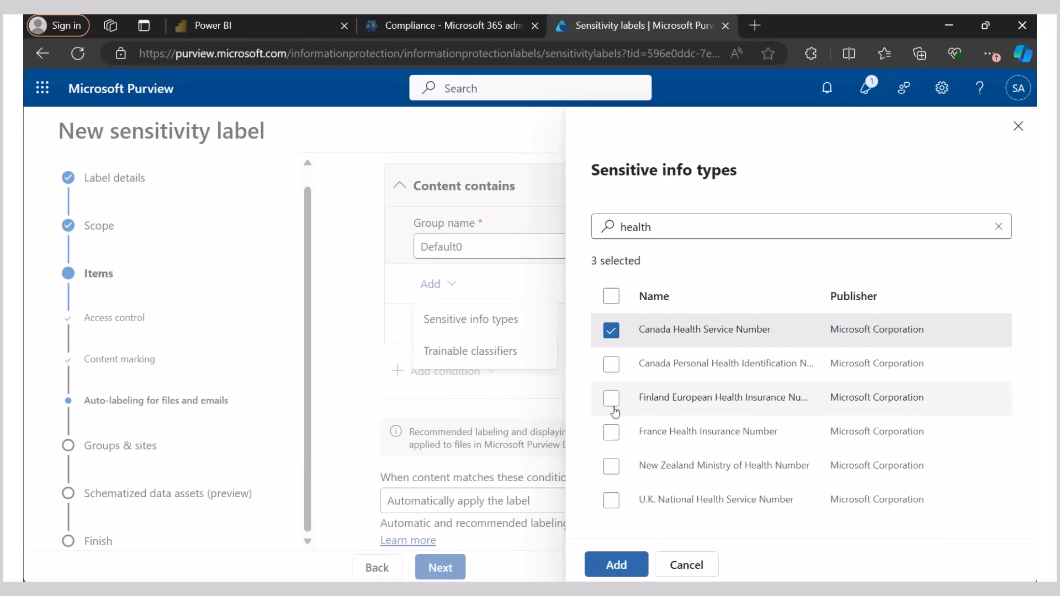
click(611, 405)
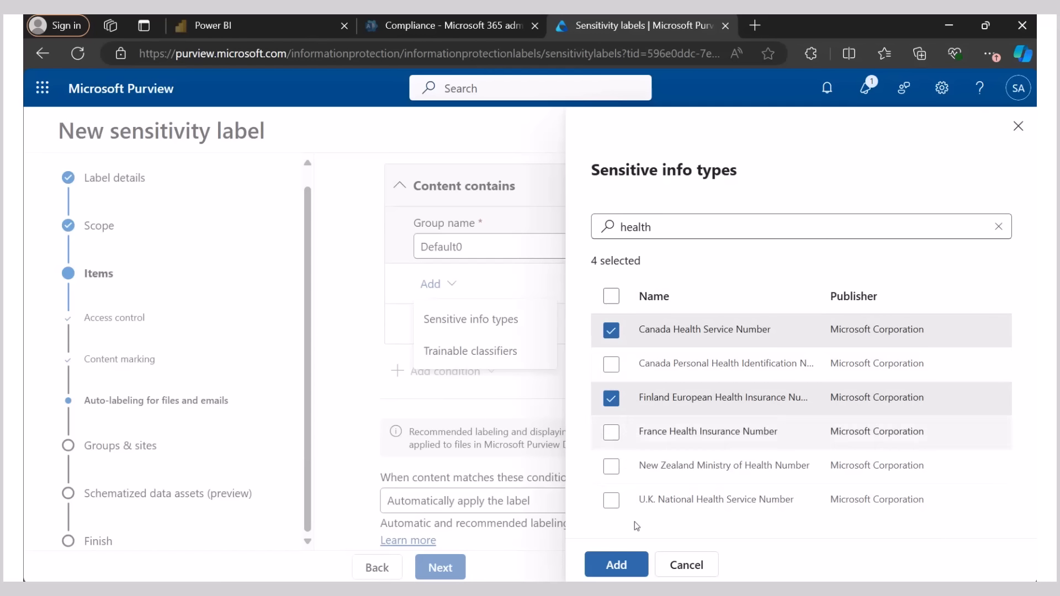
click(616, 564)
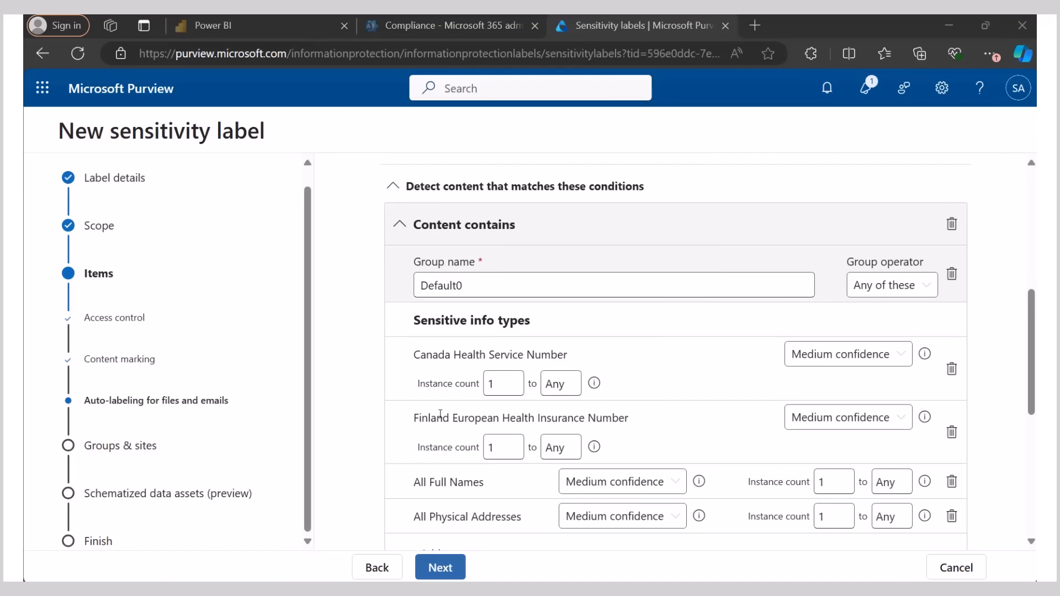
Examine the confidence levels offered for Canada Health Service Number and the kinds of content that can be added to the group.
click(901, 356)
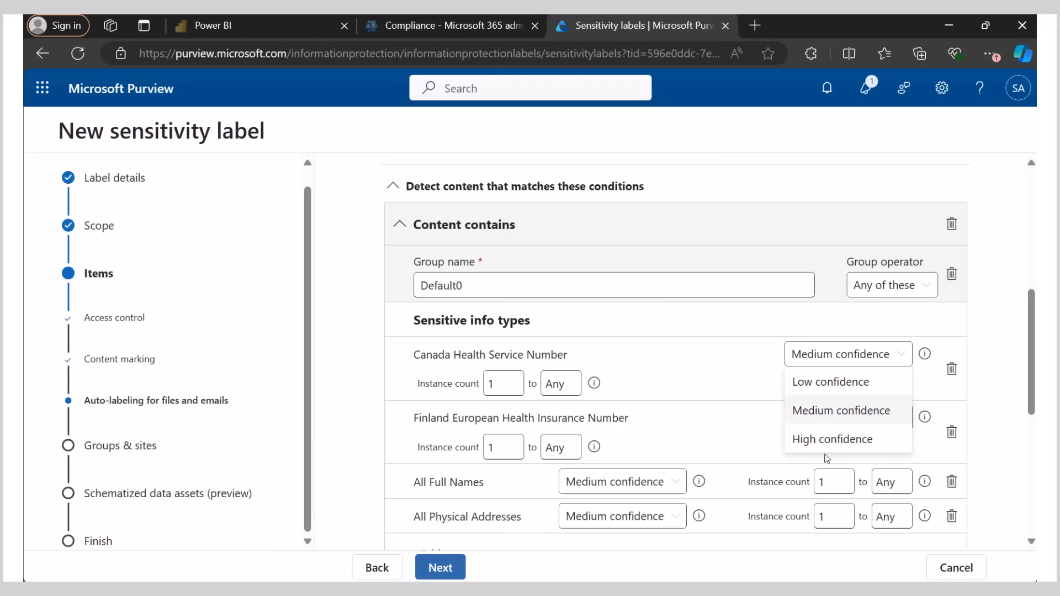
click(744, 382)
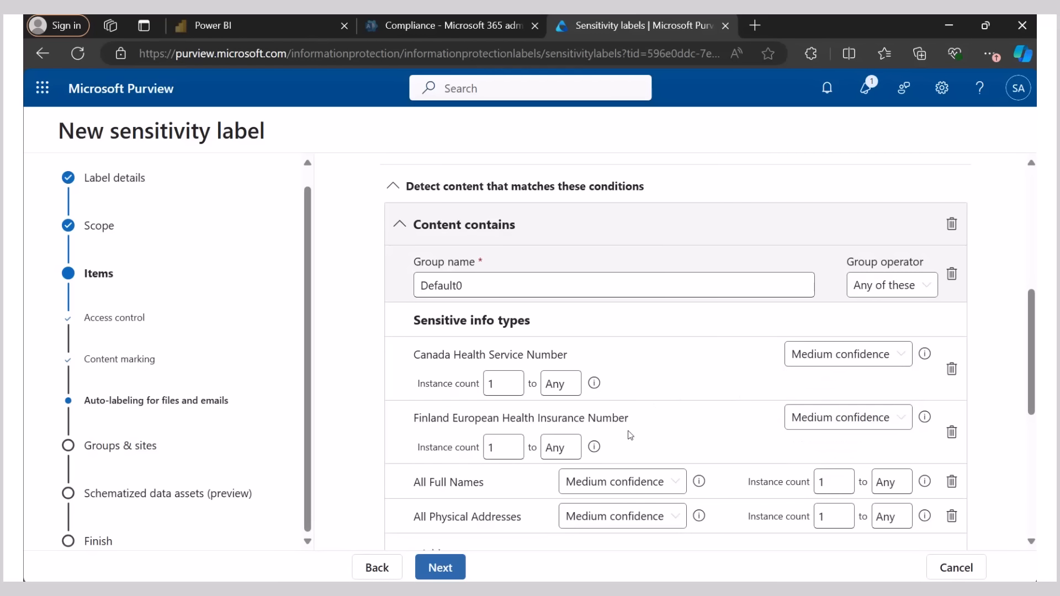
scroll(656, 429, down, 3)
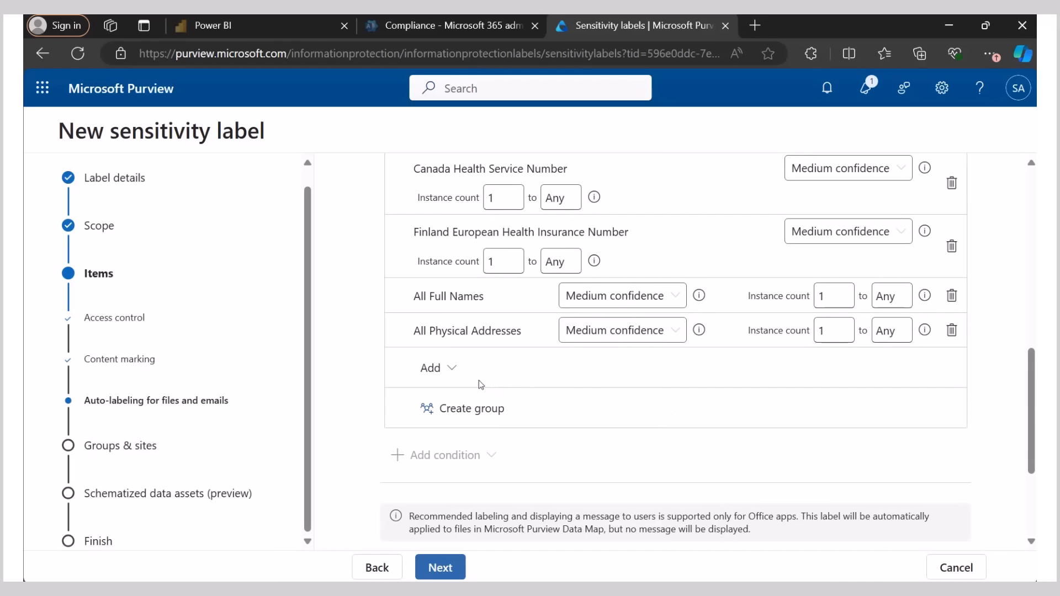
click(454, 374)
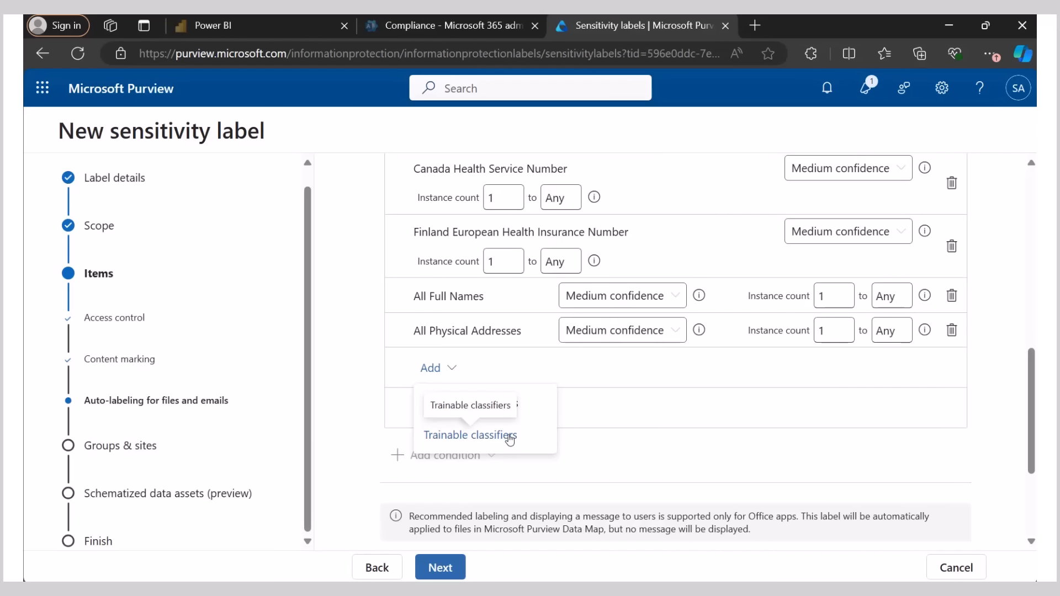
click(624, 409)
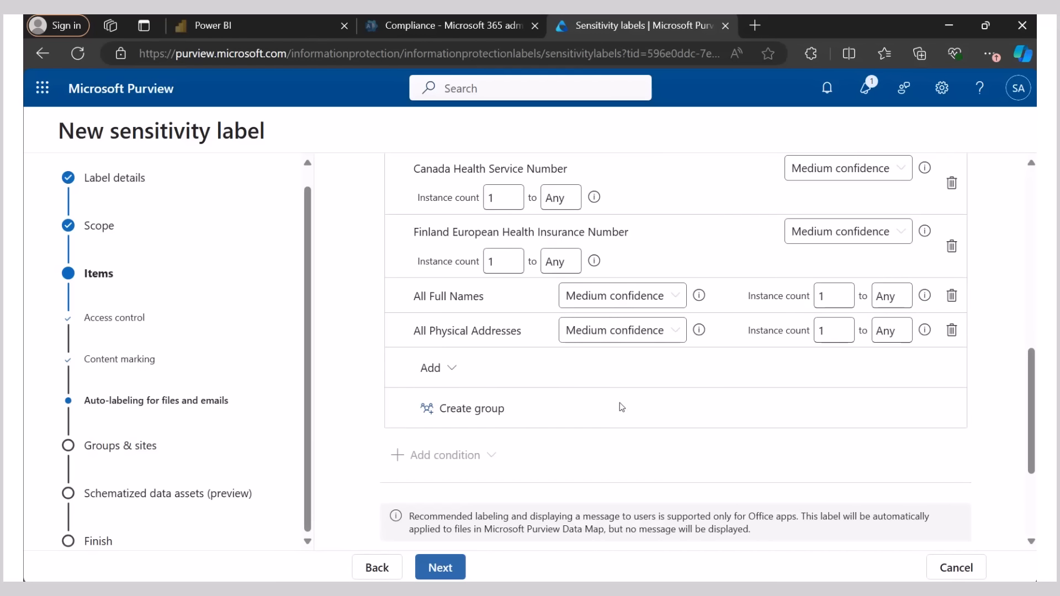
click(450, 369)
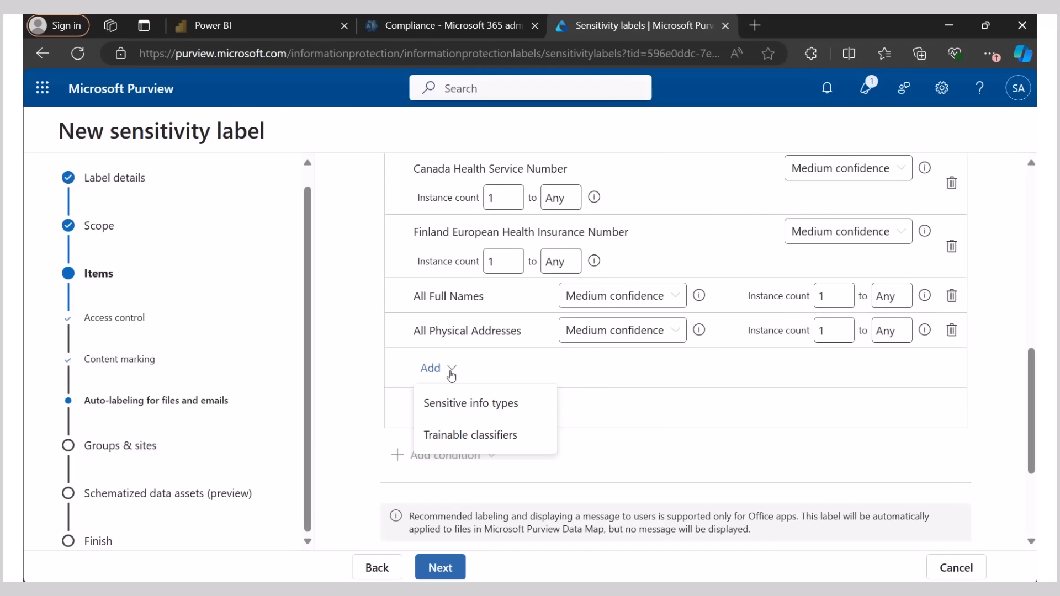
Accept the auto-labeling conditions and continue past the groups and sites and schematized data assets settings to the final review.
scroll(451, 376, down, 3)
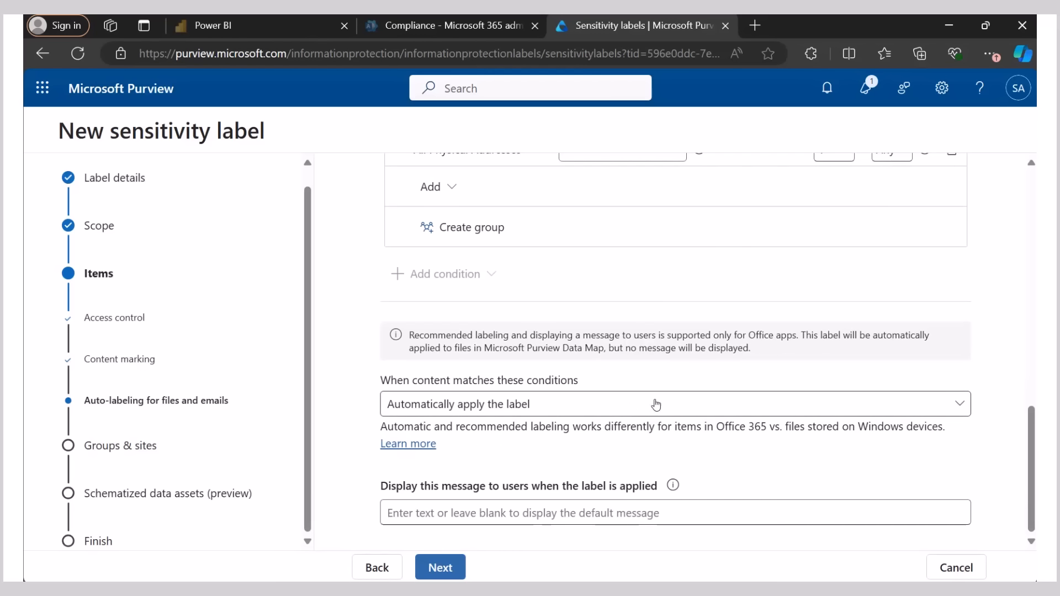
click(441, 568)
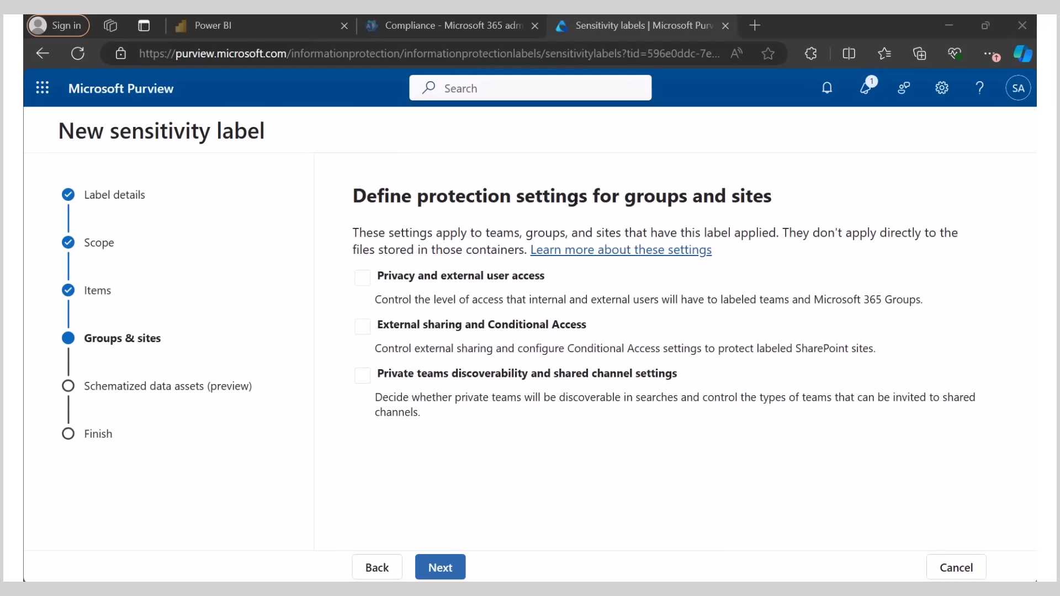
click(443, 572)
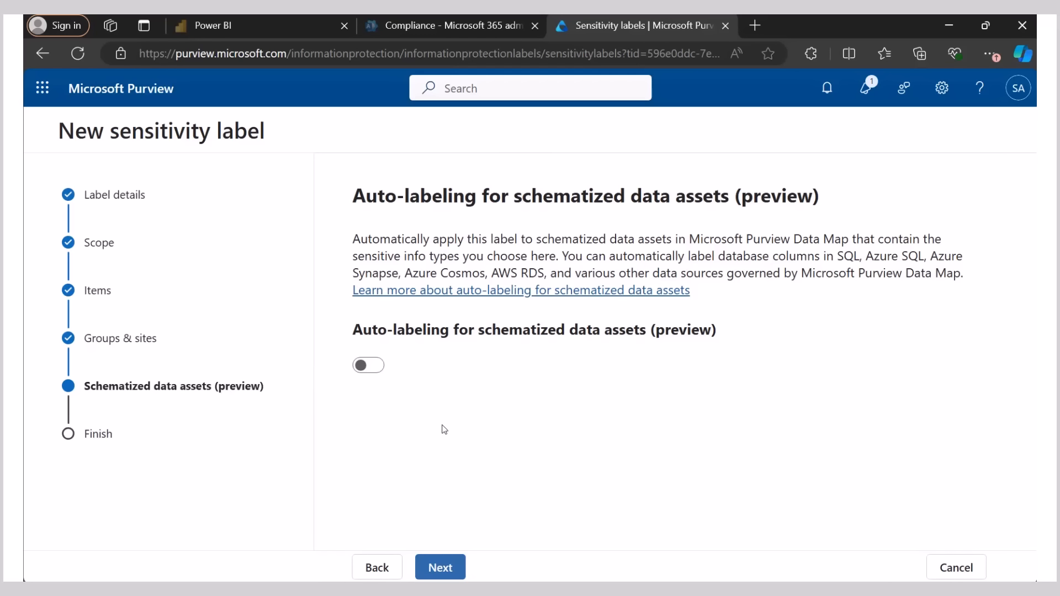
click(455, 569)
Review the settings summary of the Confidential Data label and create the label.
scroll(431, 298, down, 4)
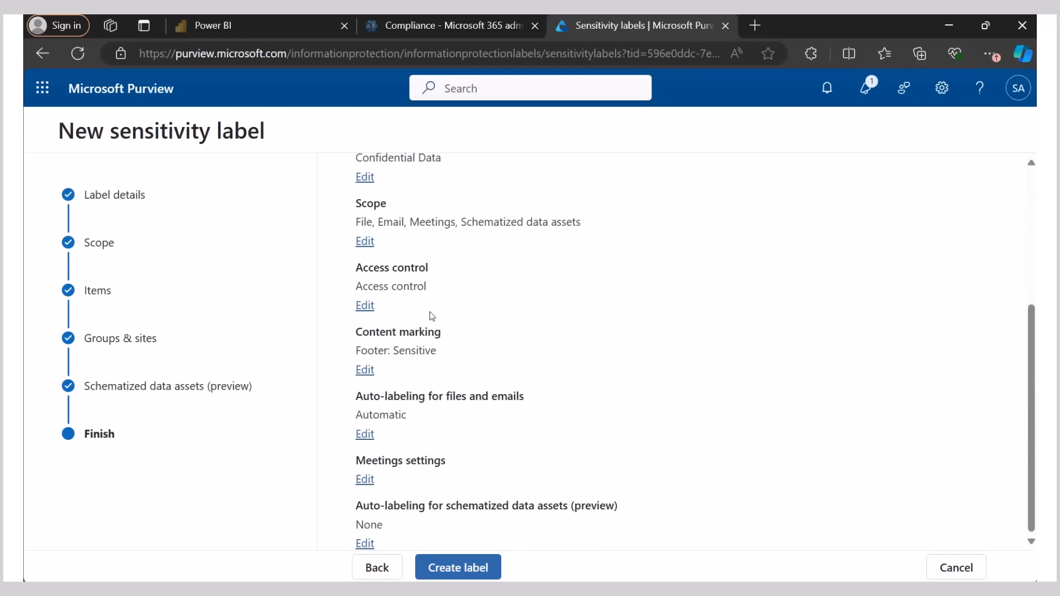
scroll(438, 380, up, 4)
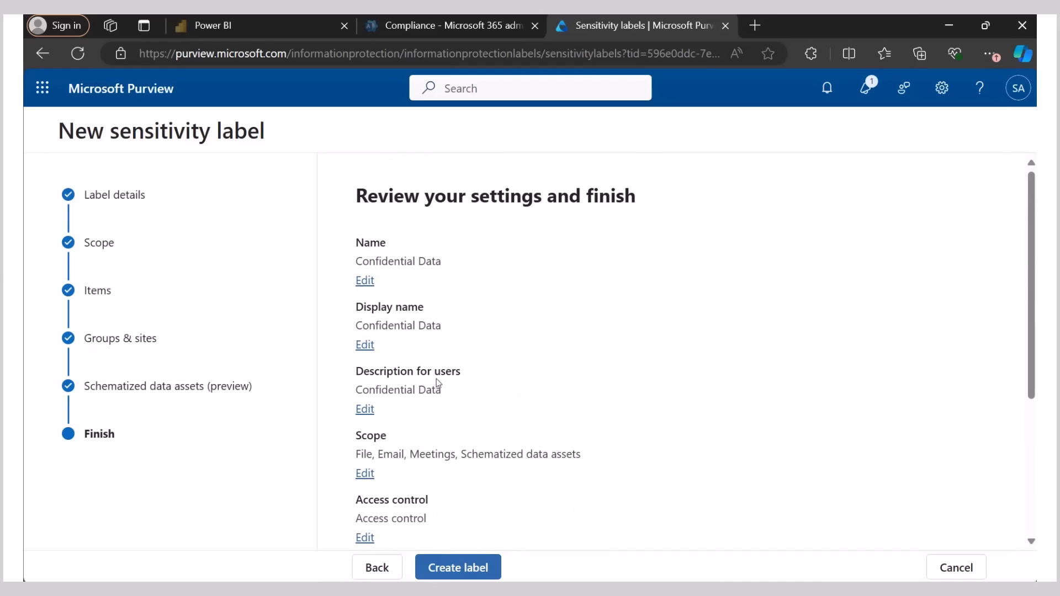
click(471, 567)
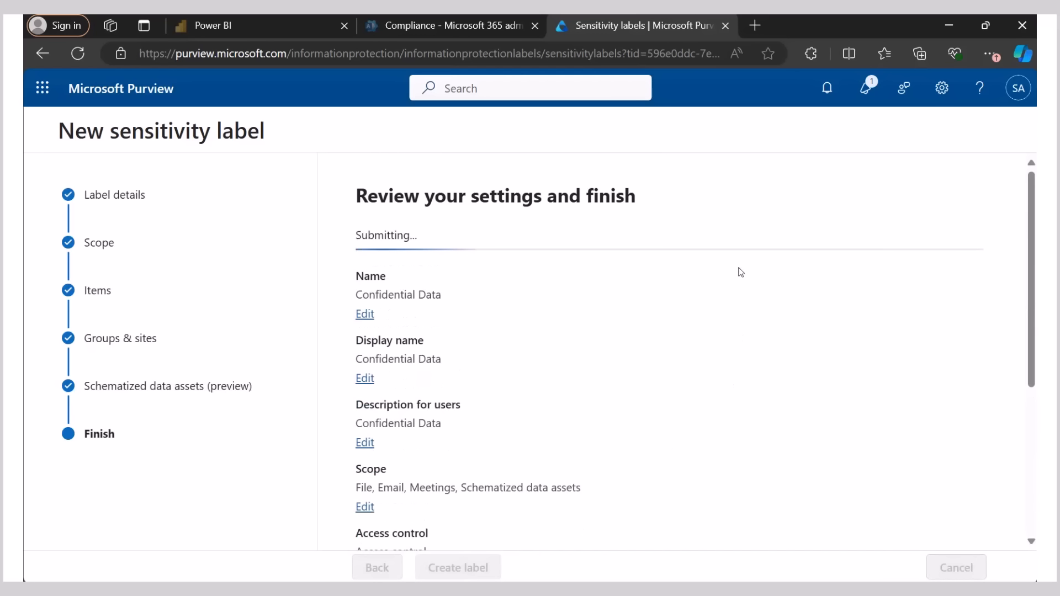